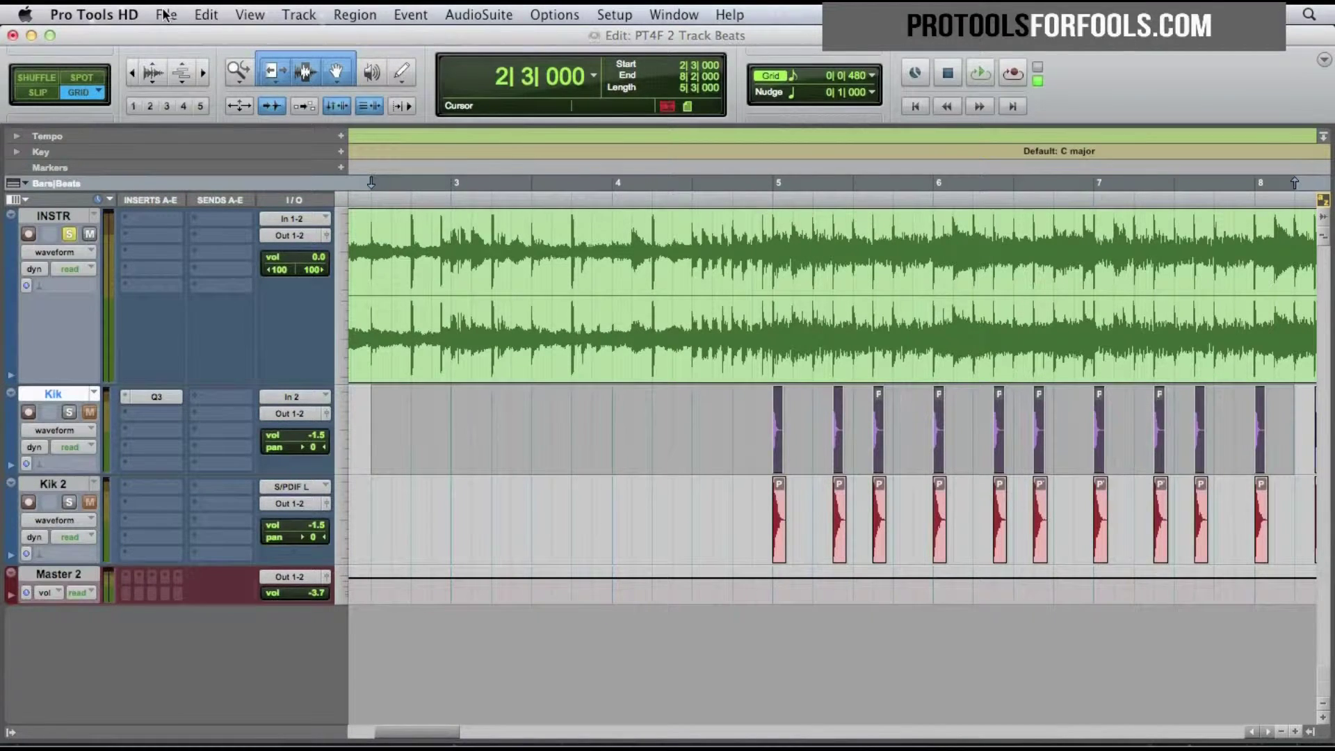
- Keep plug-in menus organized by Category and Manufacturer in Preferences, closing without changes
{"action": "left_click", "coordinate": [166, 14]}
{"action": "mouse_move", "coordinate": [124, 16]}
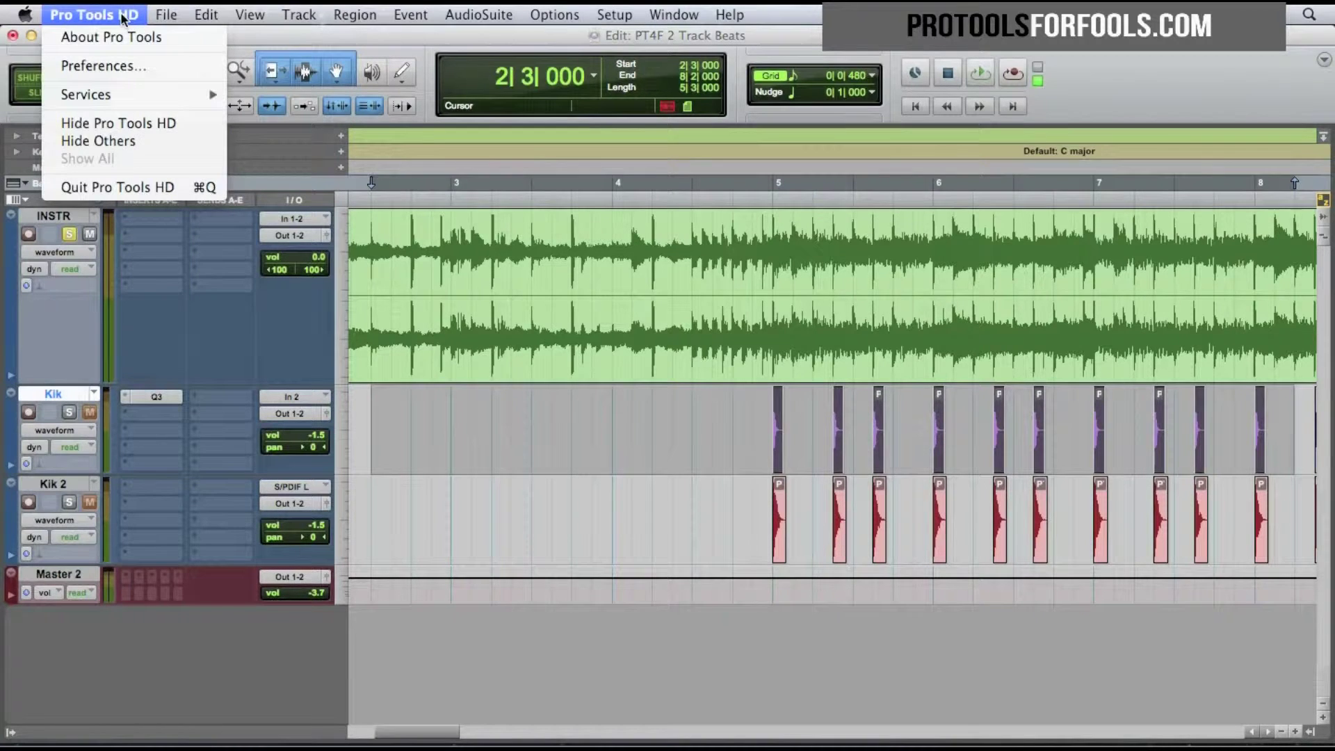
{"action": "left_click", "coordinate": [115, 69]}
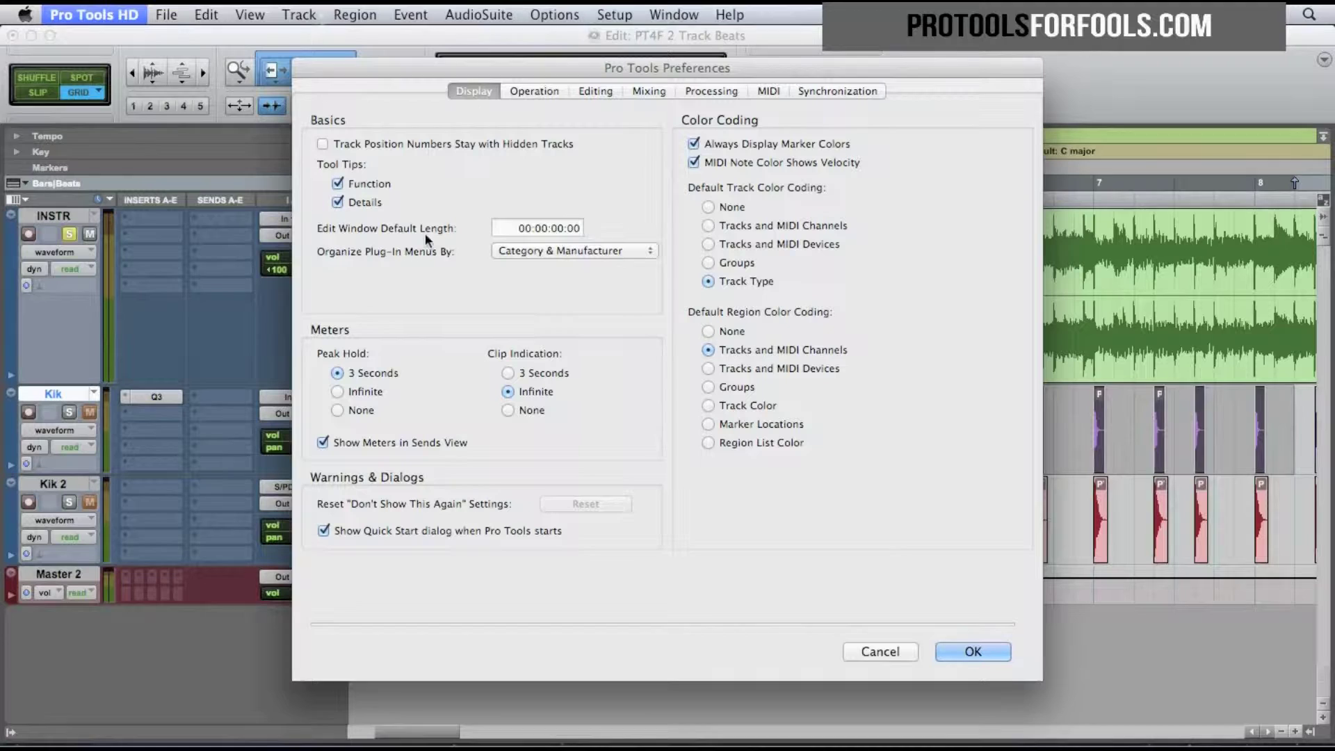
{"action": "left_click", "coordinate": [533, 250]}
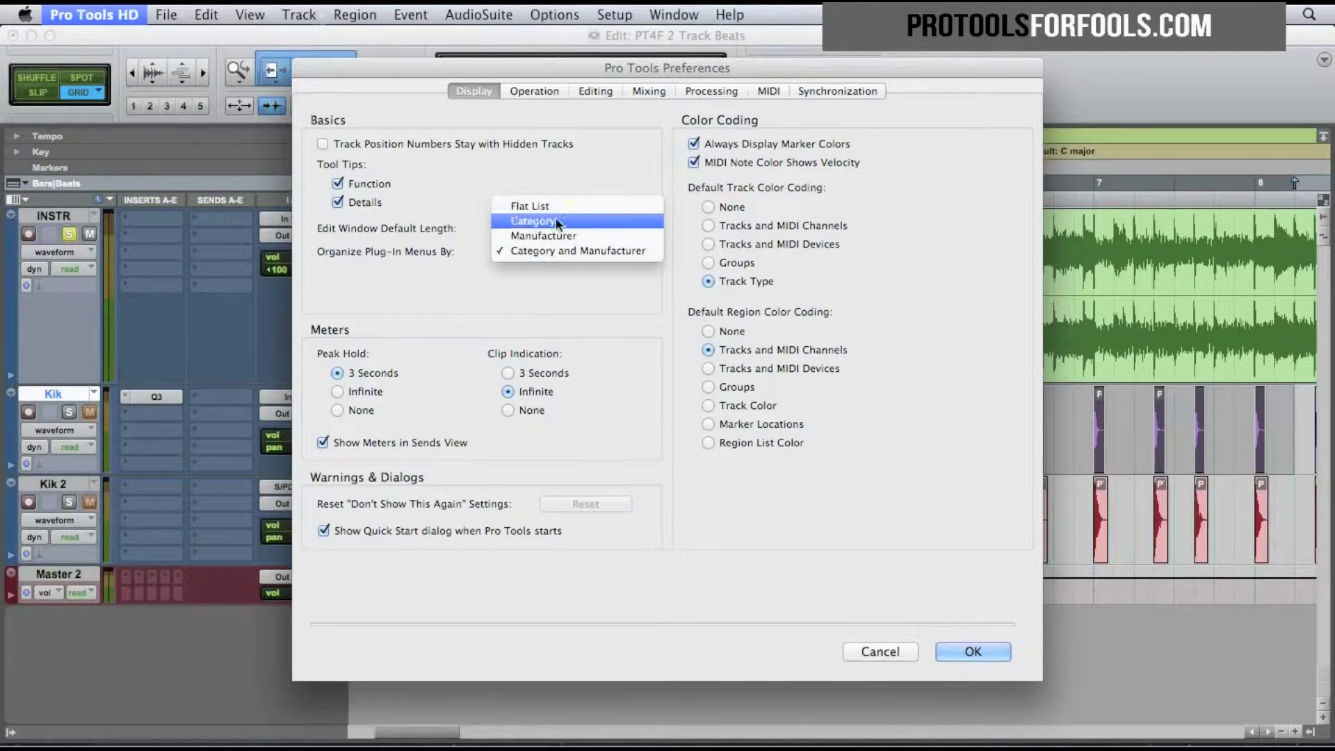
{"action": "left_click", "coordinate": [587, 251]}
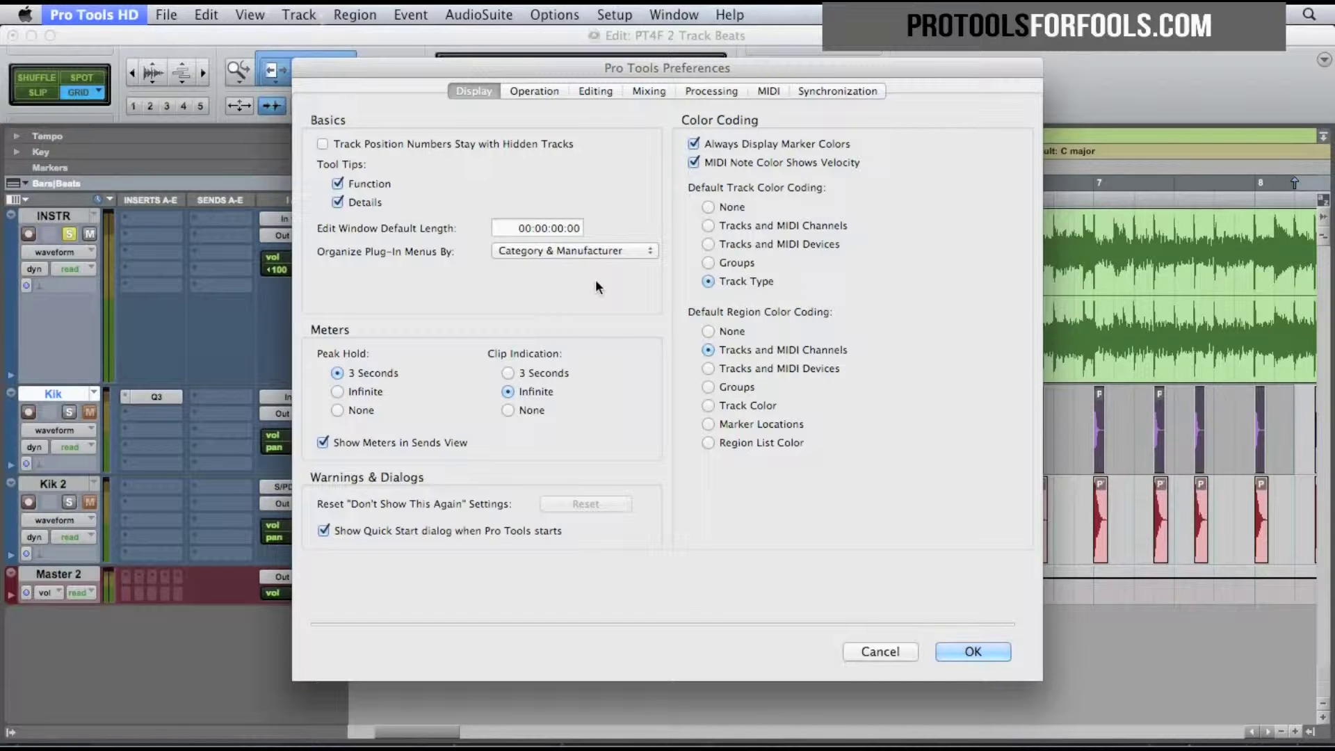
{"action": "left_click", "coordinate": [896, 652]}
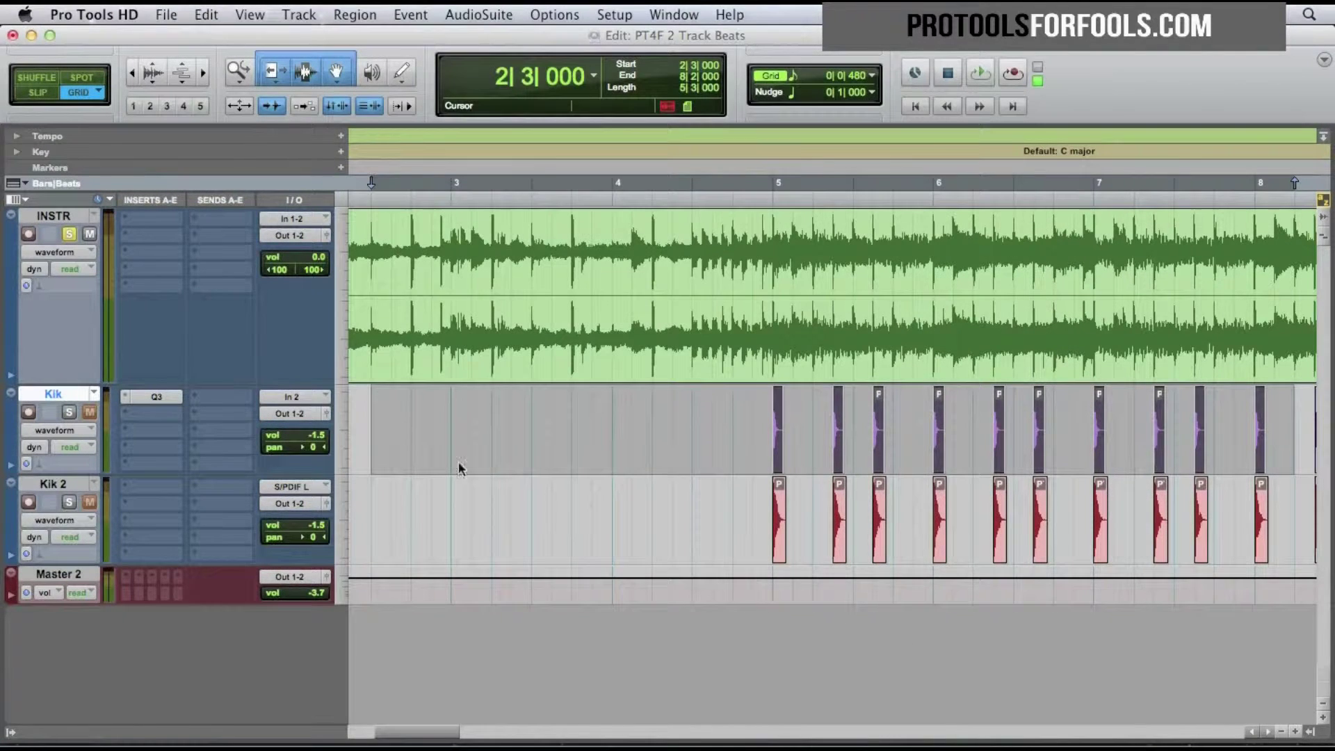
- Browse the INSTR track's categorized multichannel plug-in list without inserting anything, then open the Pro Tools HD menu
{"action": "left_click", "coordinate": [153, 219]}
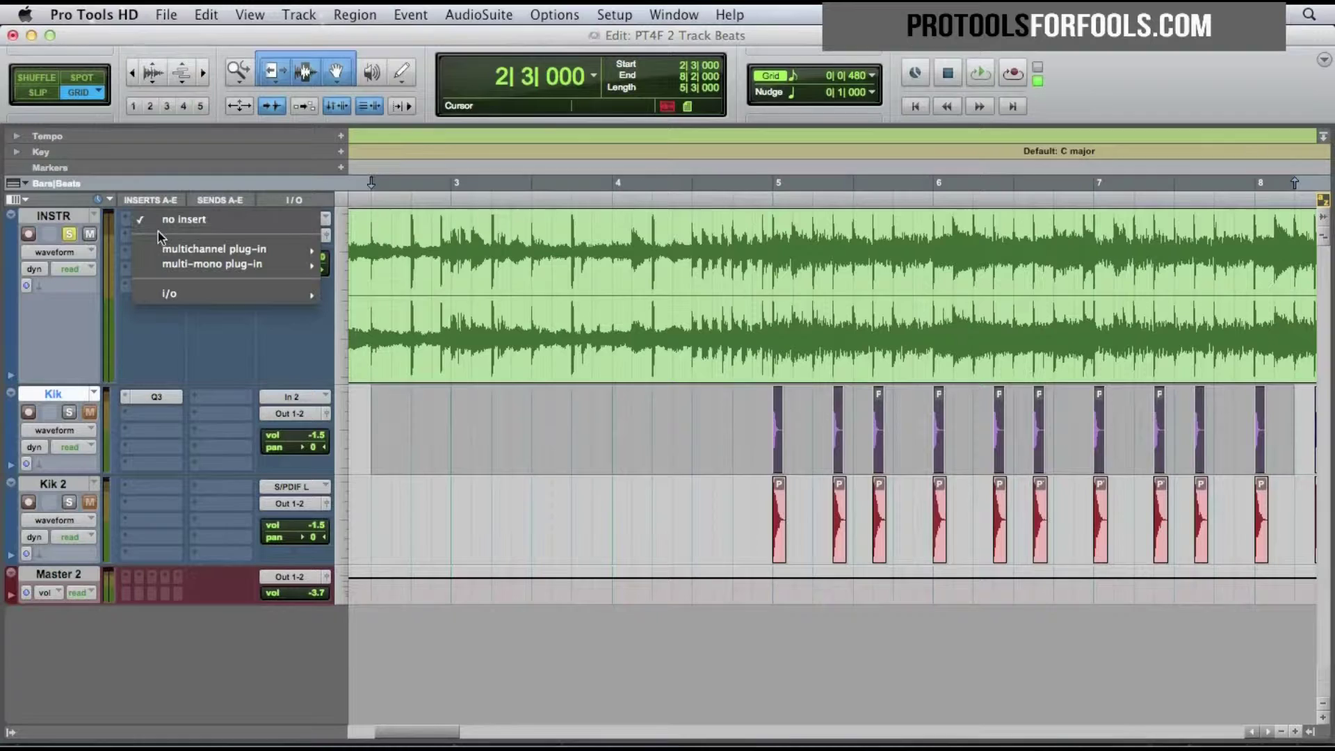
{"action": "mouse_move", "coordinate": [215, 251]}
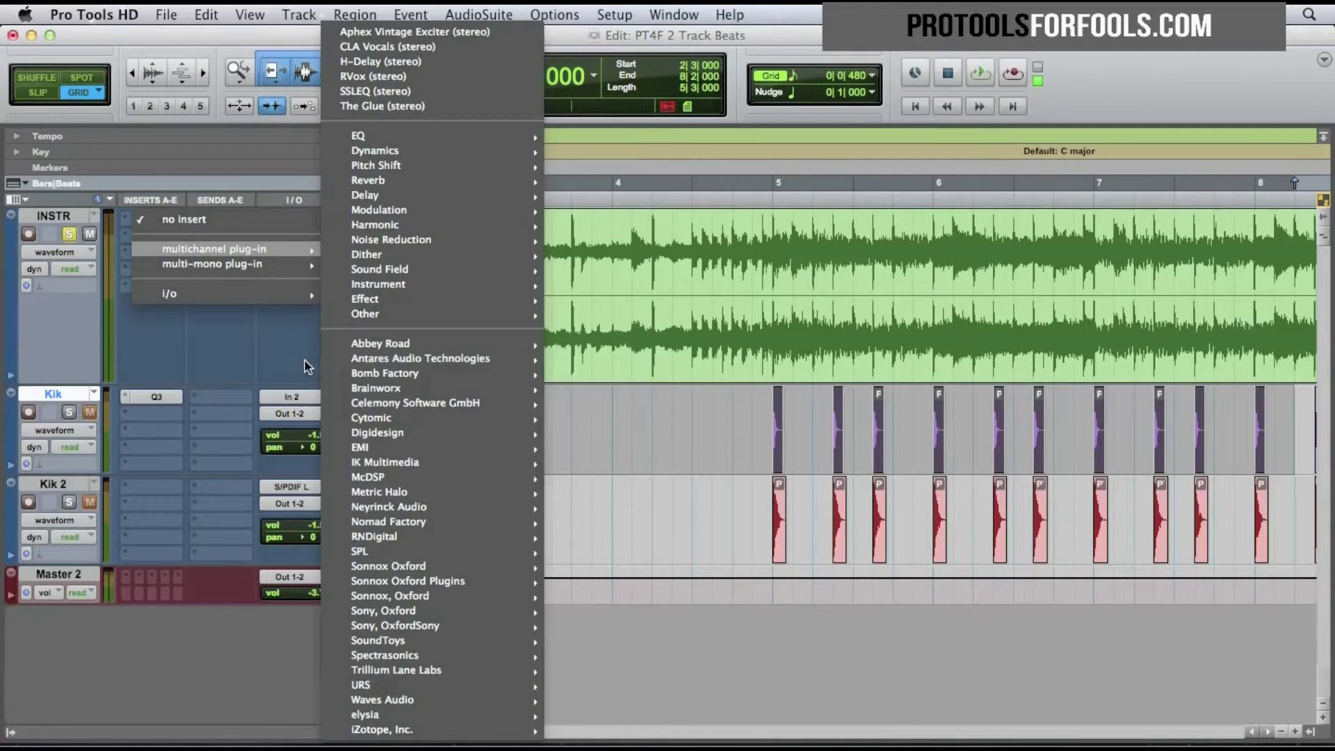
{"action": "left_click", "coordinate": [201, 301]}
{"action": "left_click", "coordinate": [131, 11]}
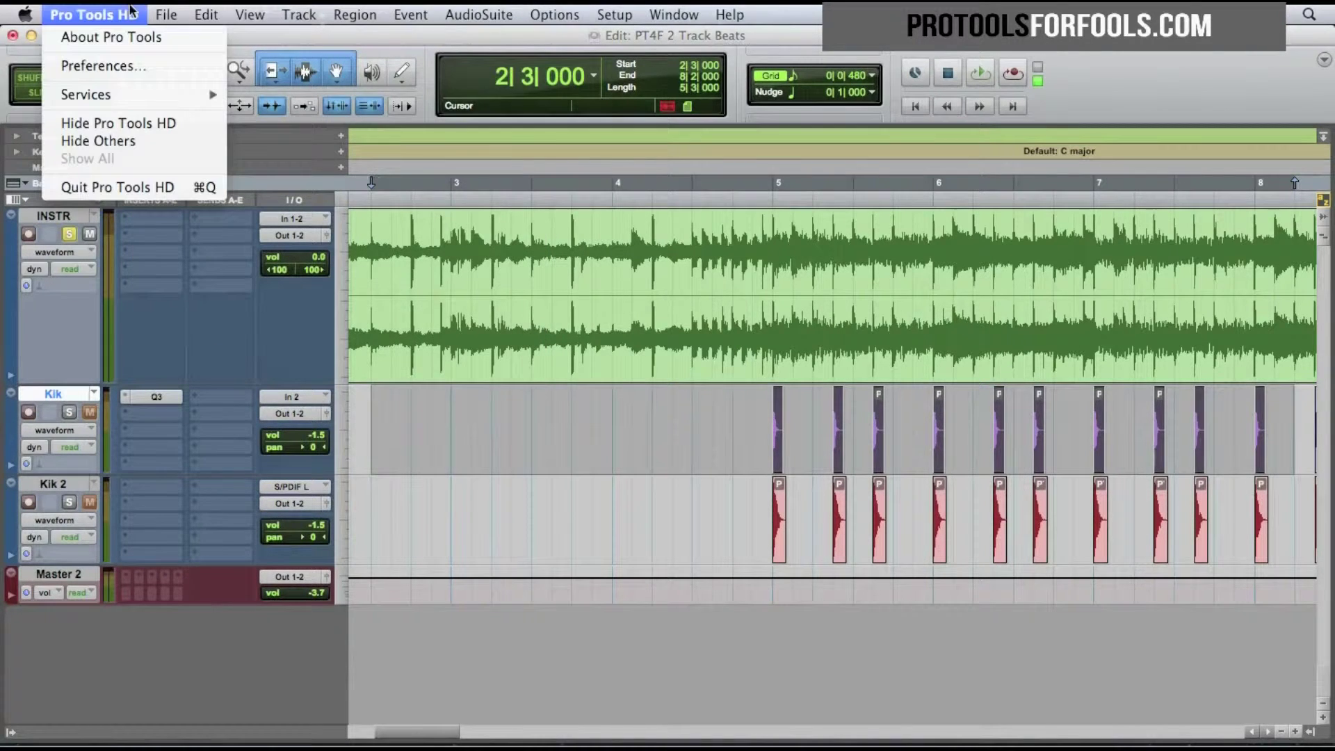
- Set Default Region Color Coding to Track Color in Display preferences
{"action": "left_click", "coordinate": [132, 68]}
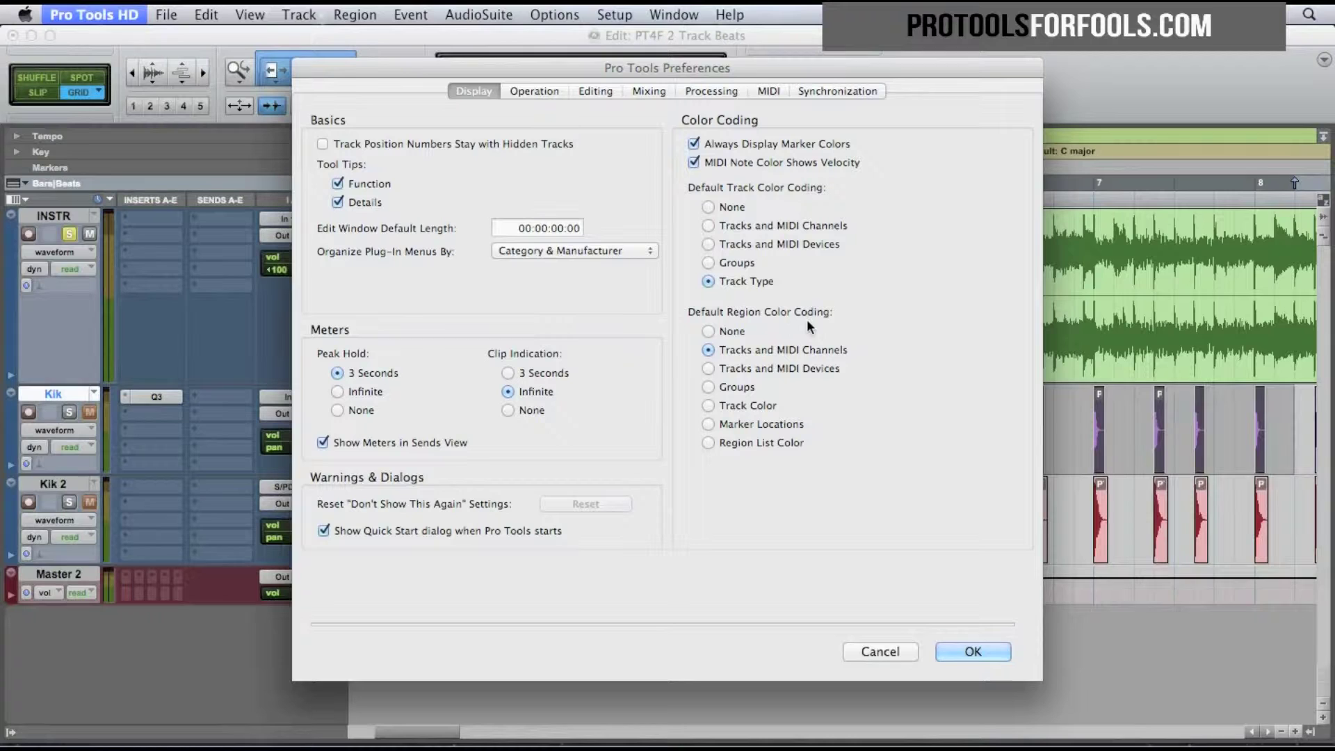
{"action": "left_click", "coordinate": [715, 407]}
{"action": "left_click", "coordinate": [954, 649]}
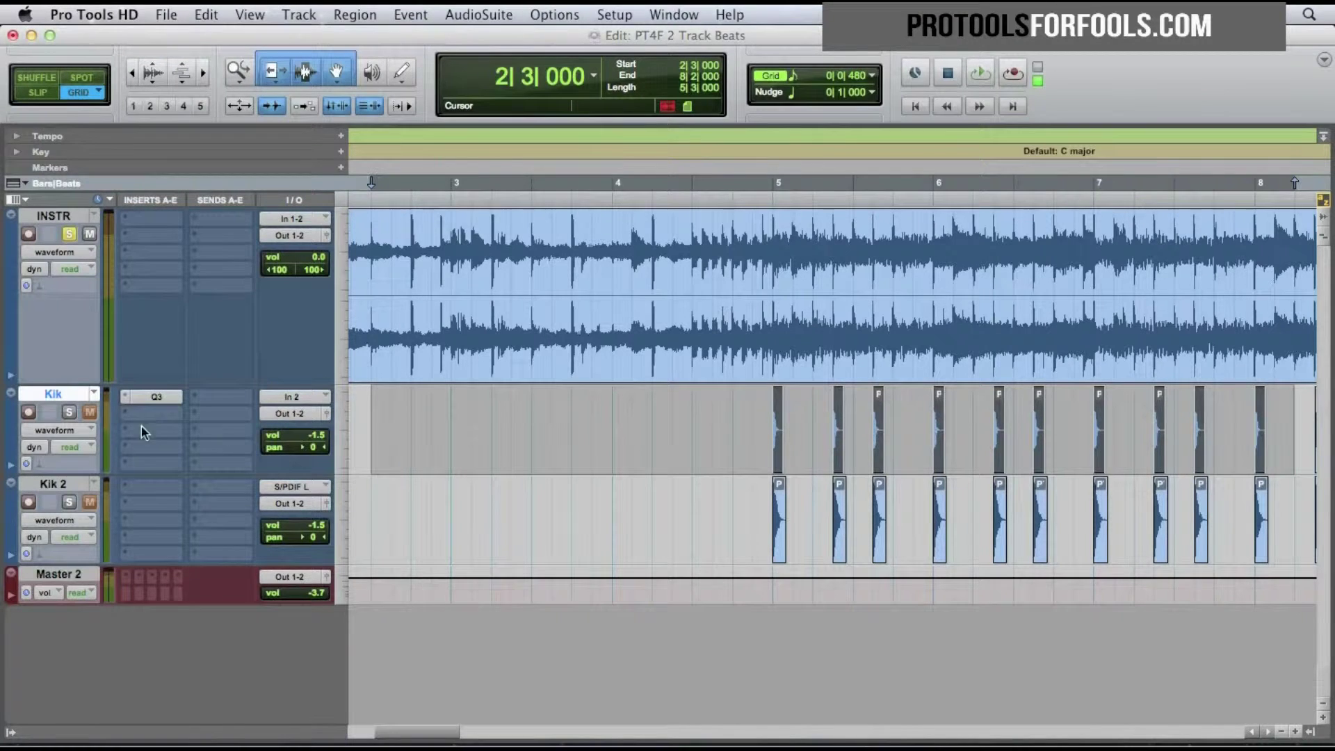
- Give the Kik track a green colour from the colour palette
{"action": "double_click", "coordinate": [9, 419]}
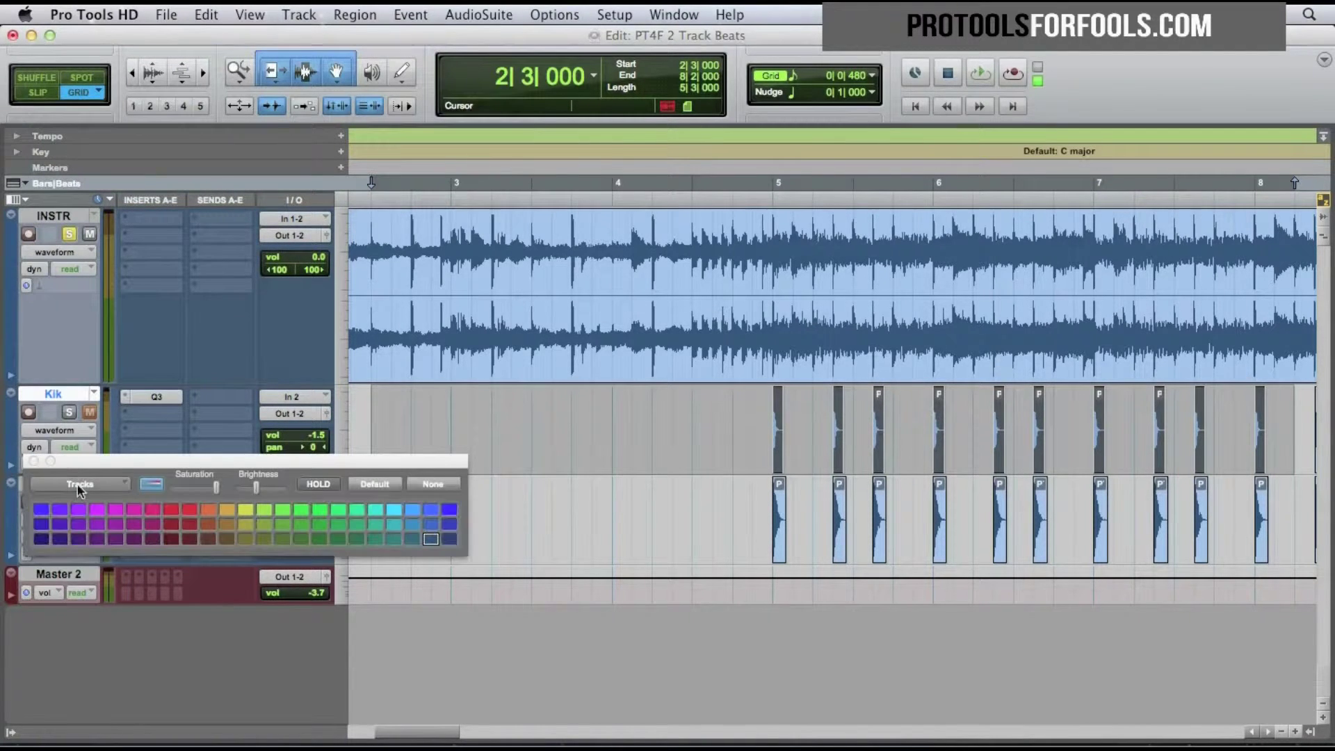
{"action": "left_click", "coordinate": [97, 512]}
{"action": "left_click", "coordinate": [201, 512]}
{"action": "left_click", "coordinate": [301, 524]}
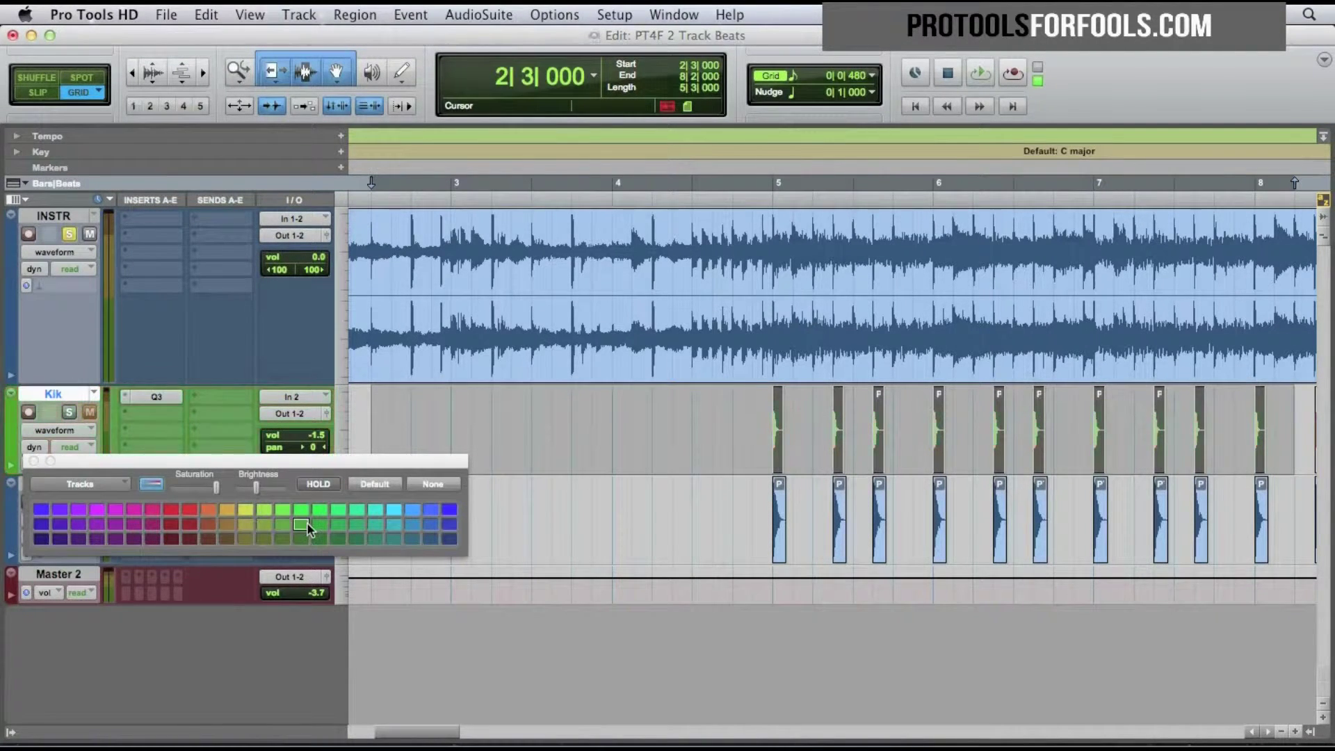
- Turn on Latch Record Enable Buttons in Operation preferences and confirm with OK
{"action": "left_click", "coordinate": [33, 461]}
{"action": "left_click", "coordinate": [105, 14]}
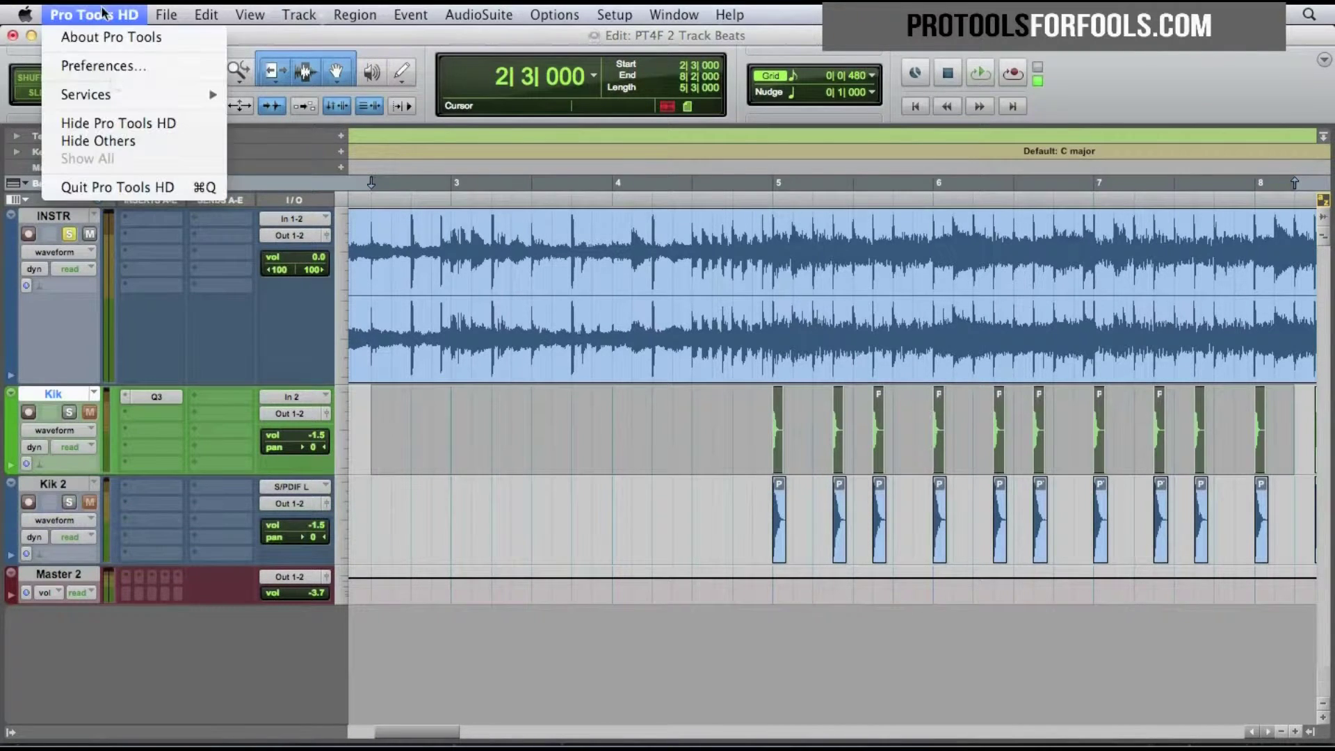
{"action": "left_click", "coordinate": [124, 66]}
{"action": "left_click", "coordinate": [553, 89]}
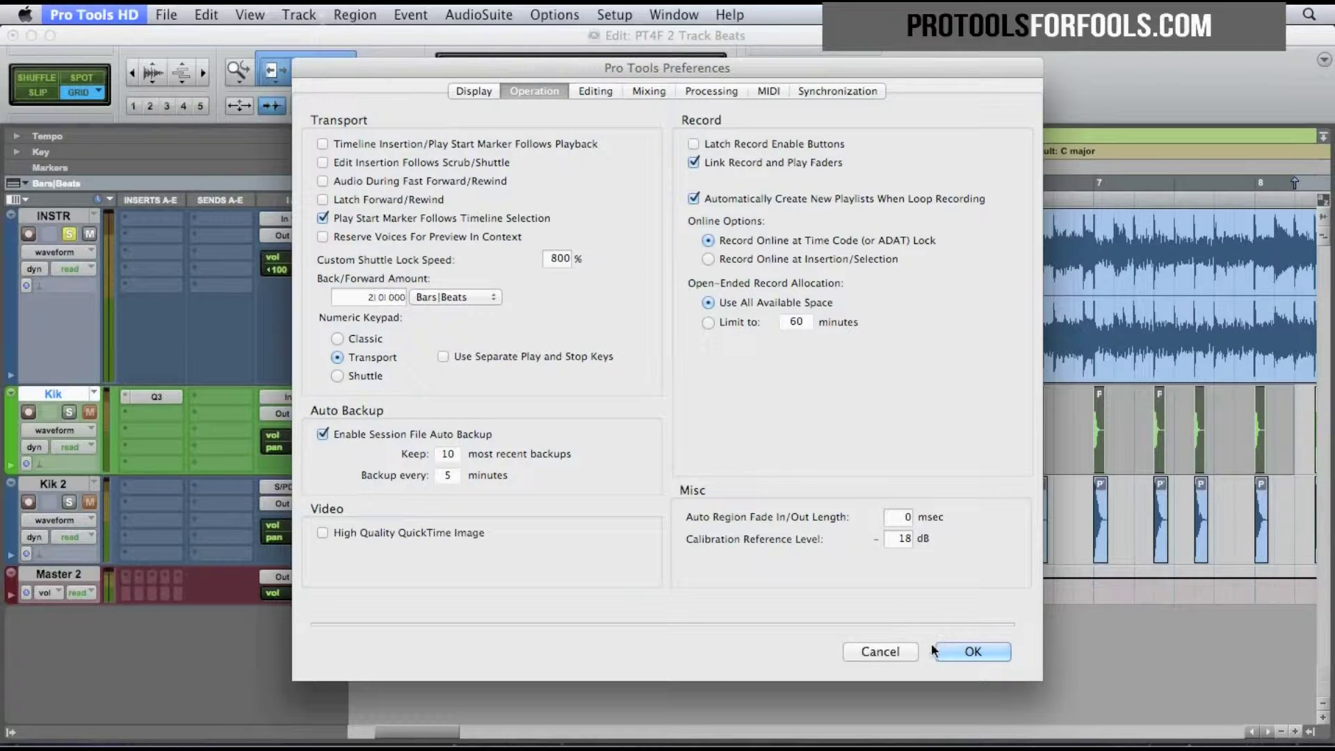
{"action": "left_click", "coordinate": [904, 654]}
{"action": "left_click", "coordinate": [693, 144]}
{"action": "left_click", "coordinate": [904, 650]}
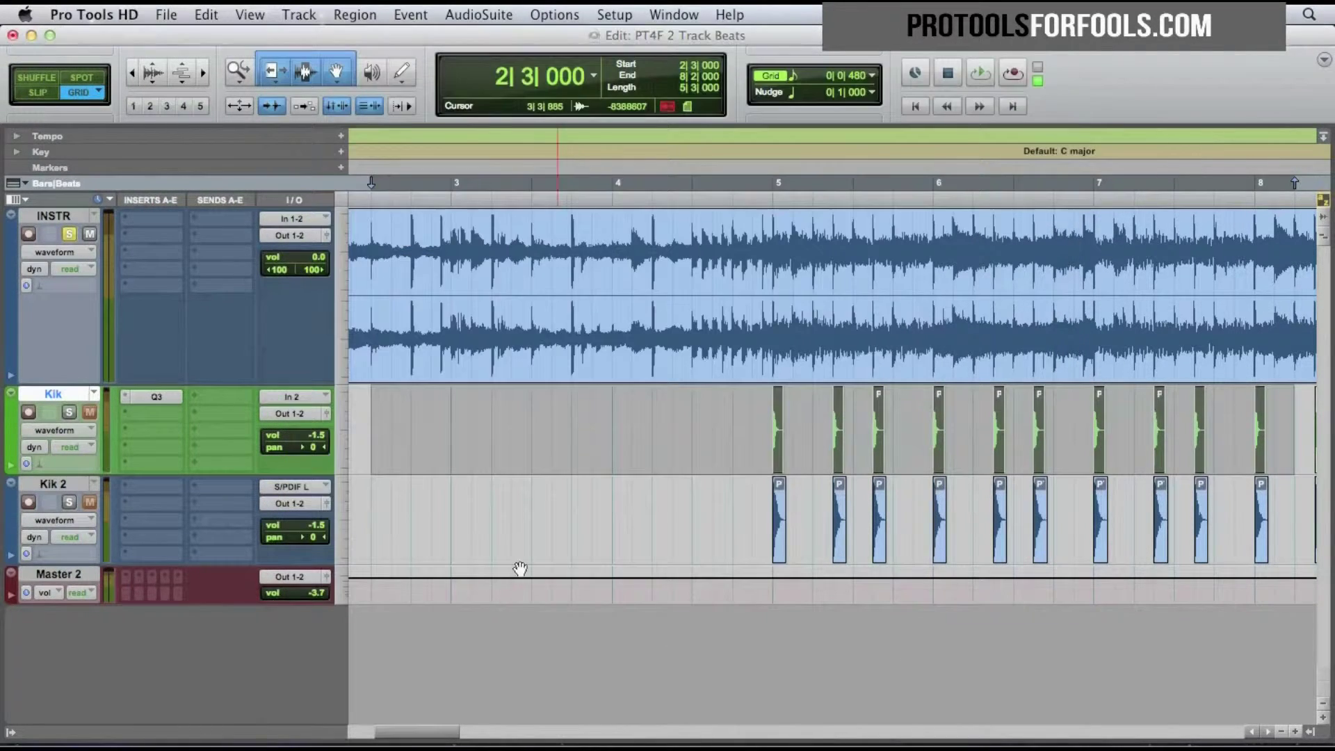
- Arm Kik and Kik 2 together for recording, then disarm both
{"action": "left_click", "coordinate": [89, 414]}
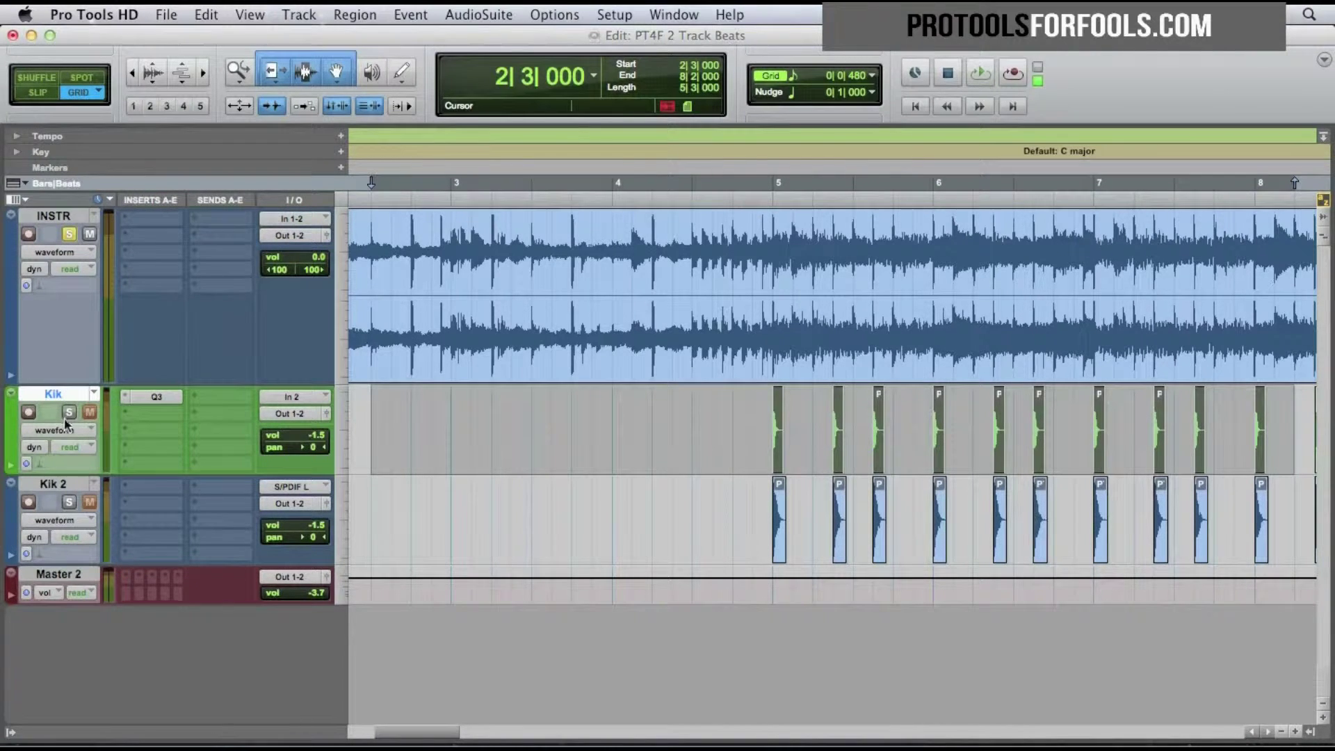
{"action": "left_click", "coordinate": [27, 411]}
{"action": "left_click", "coordinate": [29, 503]}
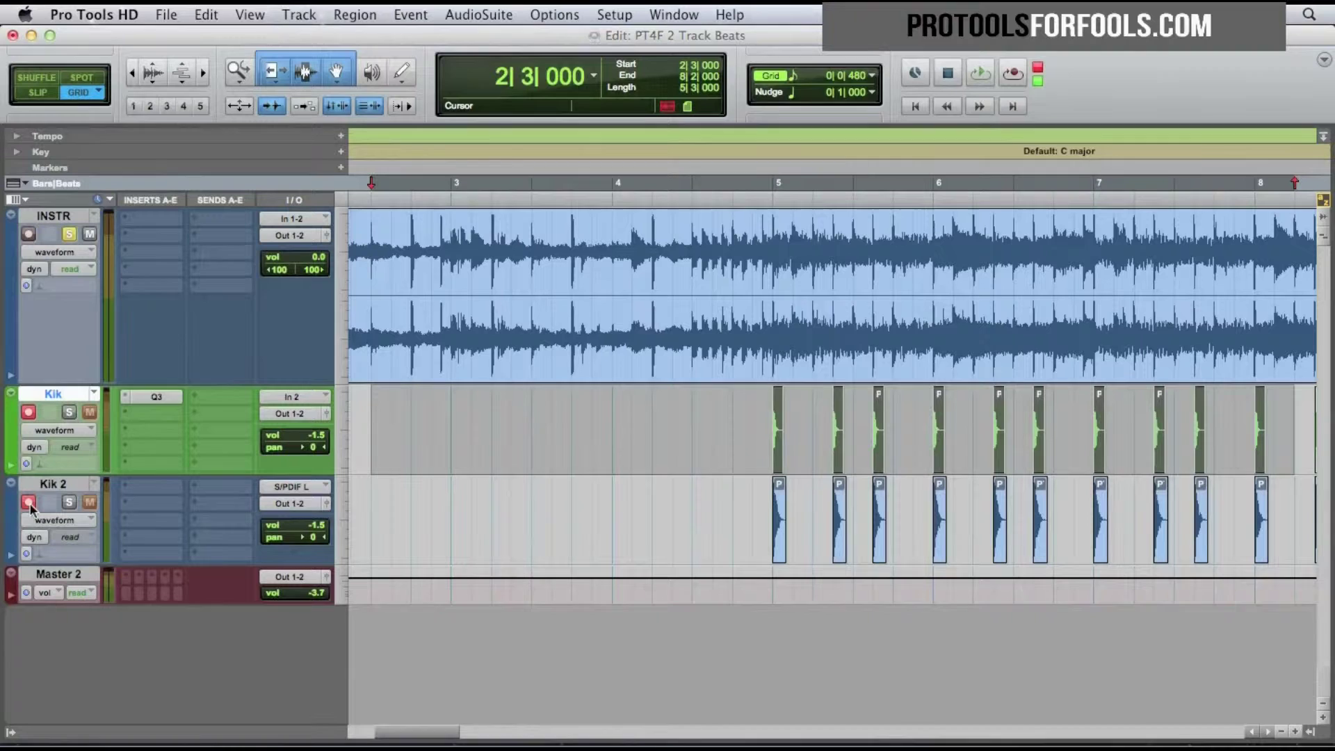
{"action": "left_click", "coordinate": [28, 503]}
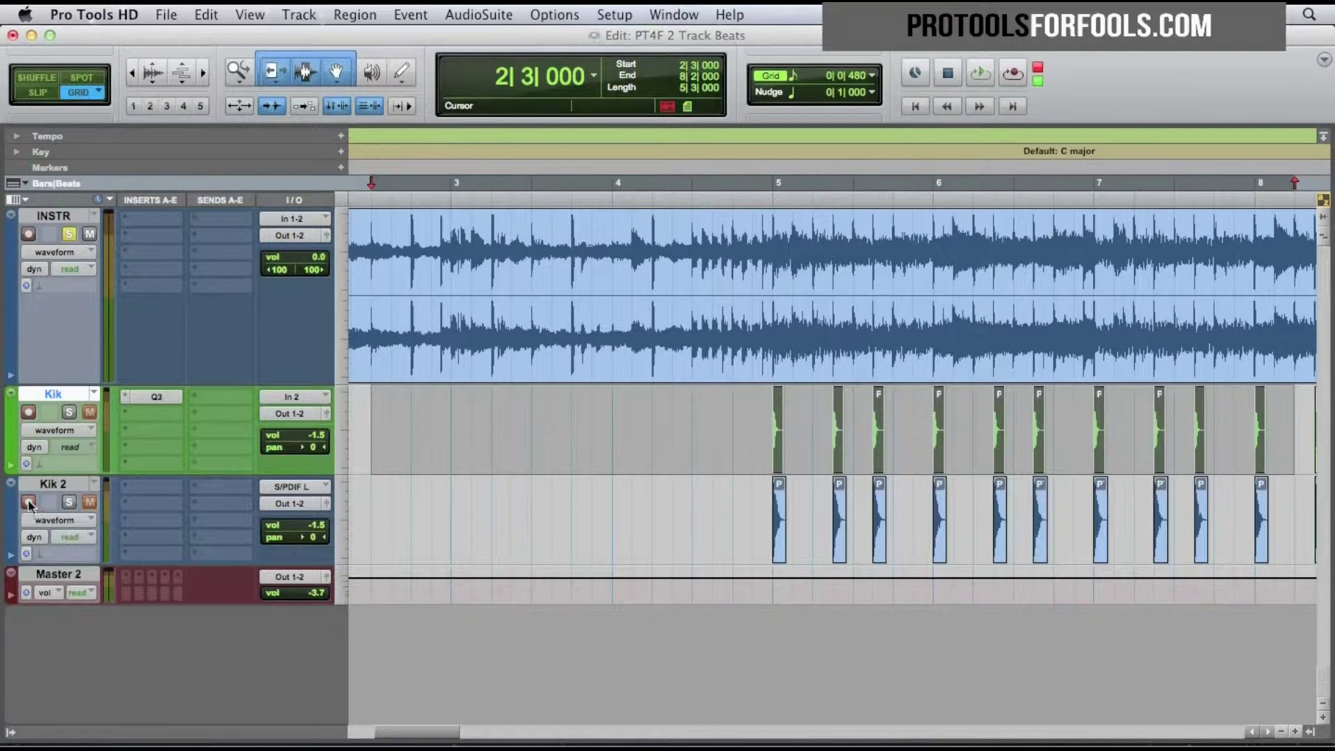
{"action": "left_click", "coordinate": [27, 412]}
- Uncheck Latch Record Enable Buttons in Operation preferences, then Cancel to discard it
{"action": "left_click", "coordinate": [153, 12]}
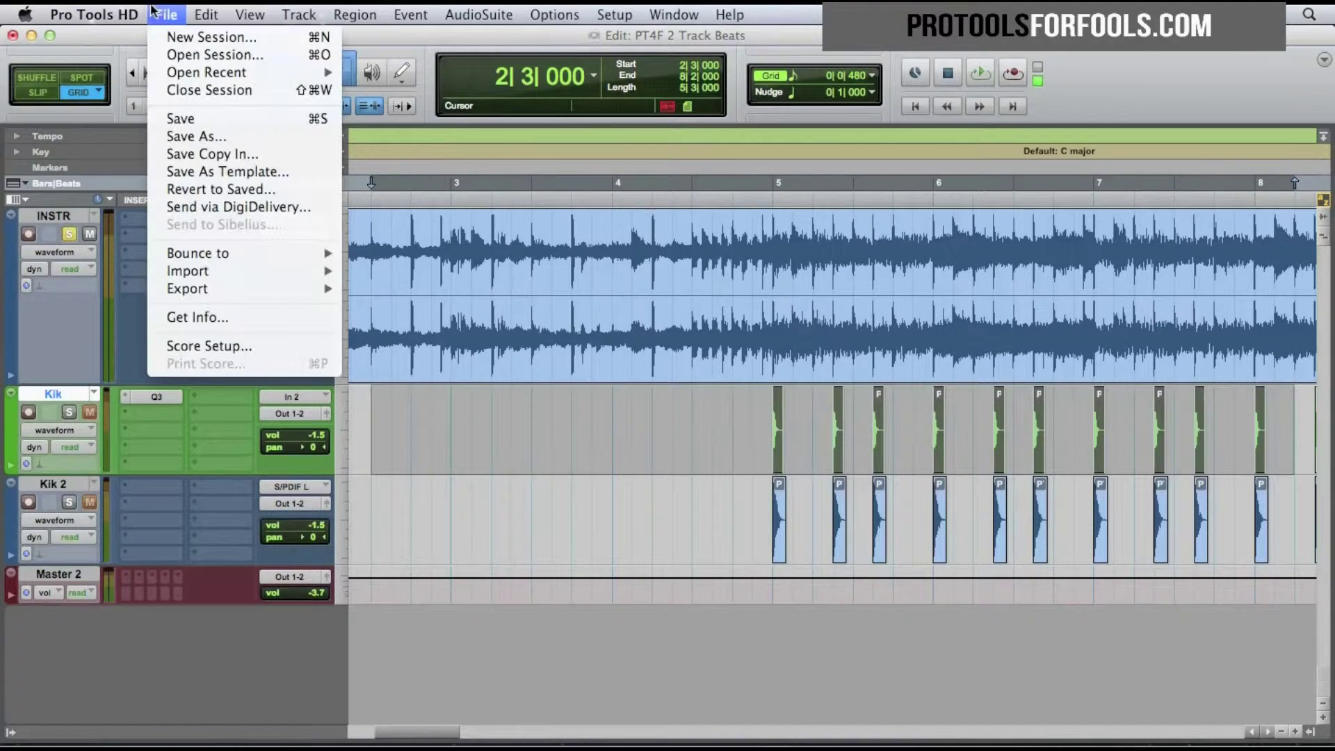
{"action": "mouse_move", "coordinate": [132, 14]}
{"action": "left_click", "coordinate": [144, 65]}
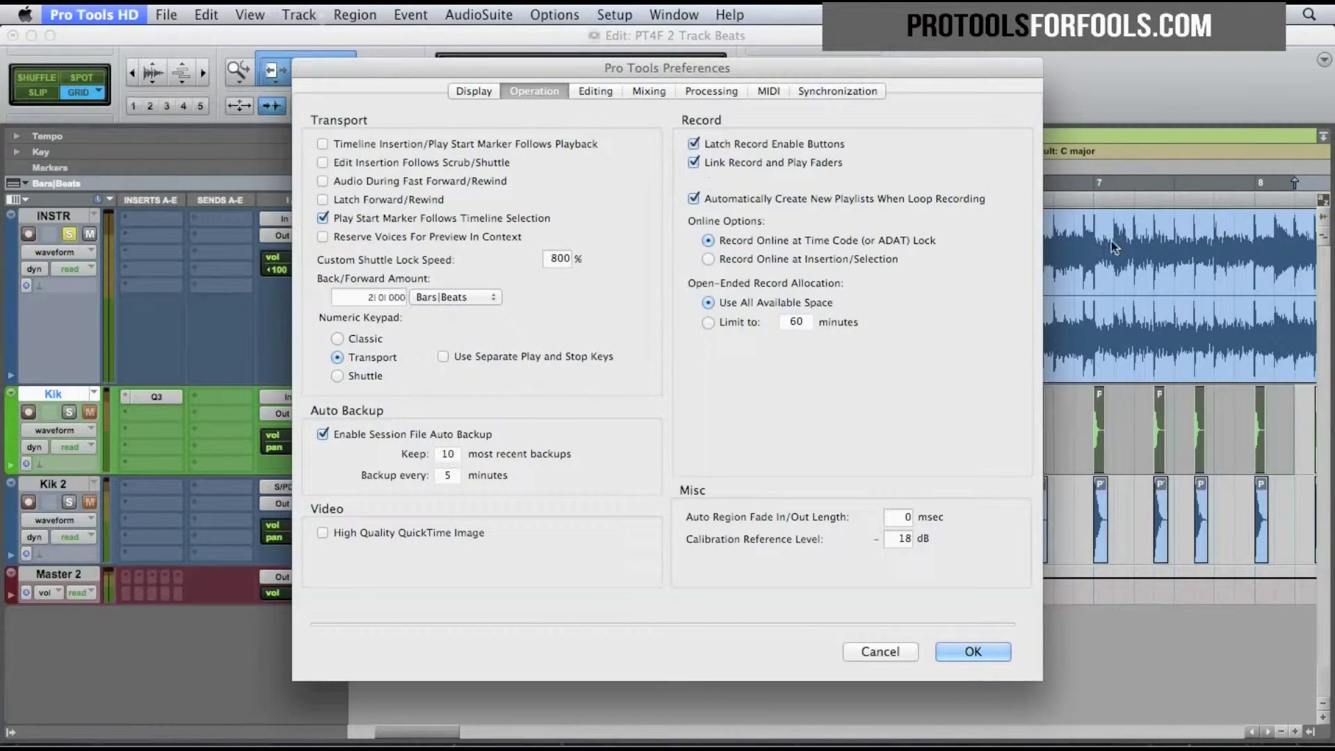
{"action": "left_click", "coordinate": [757, 142]}
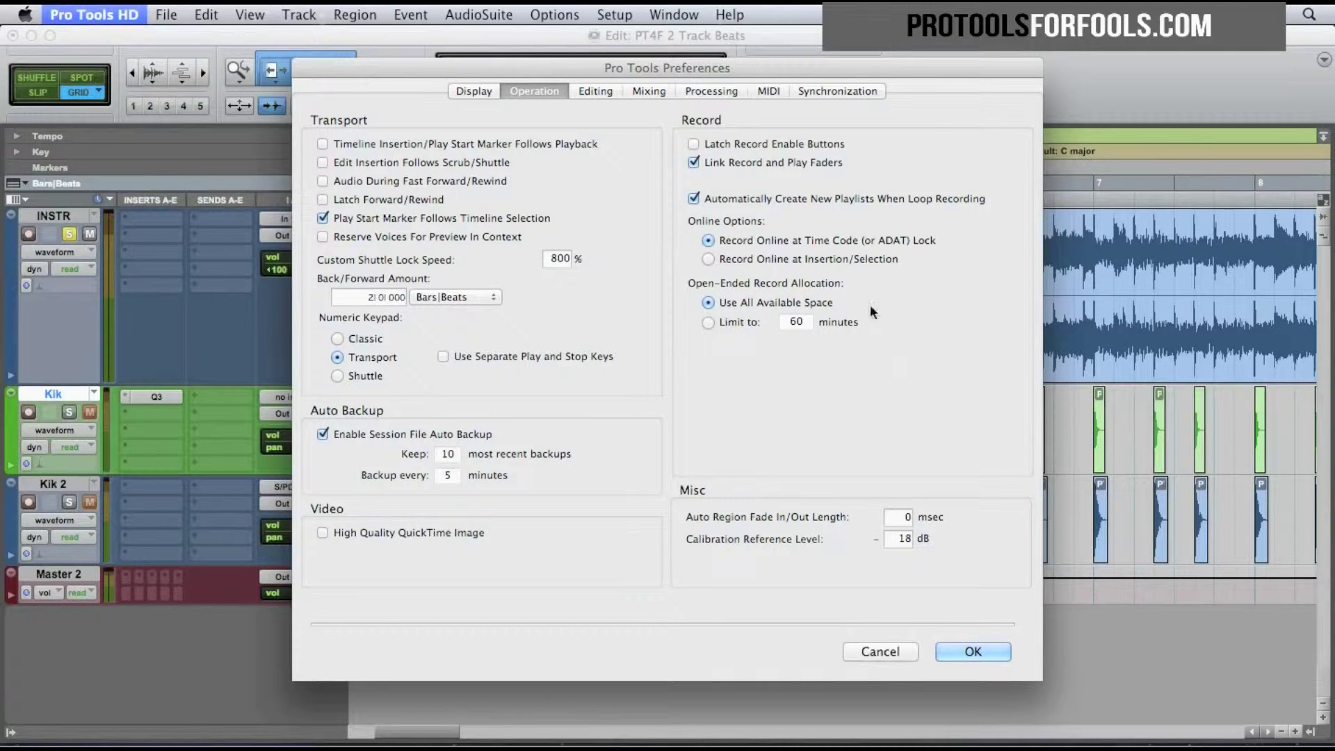
{"action": "left_click", "coordinate": [882, 653]}
- Keep the Playback Engine's H/W Buffer Size at 128 Samples
{"action": "left_click", "coordinate": [669, 13]}
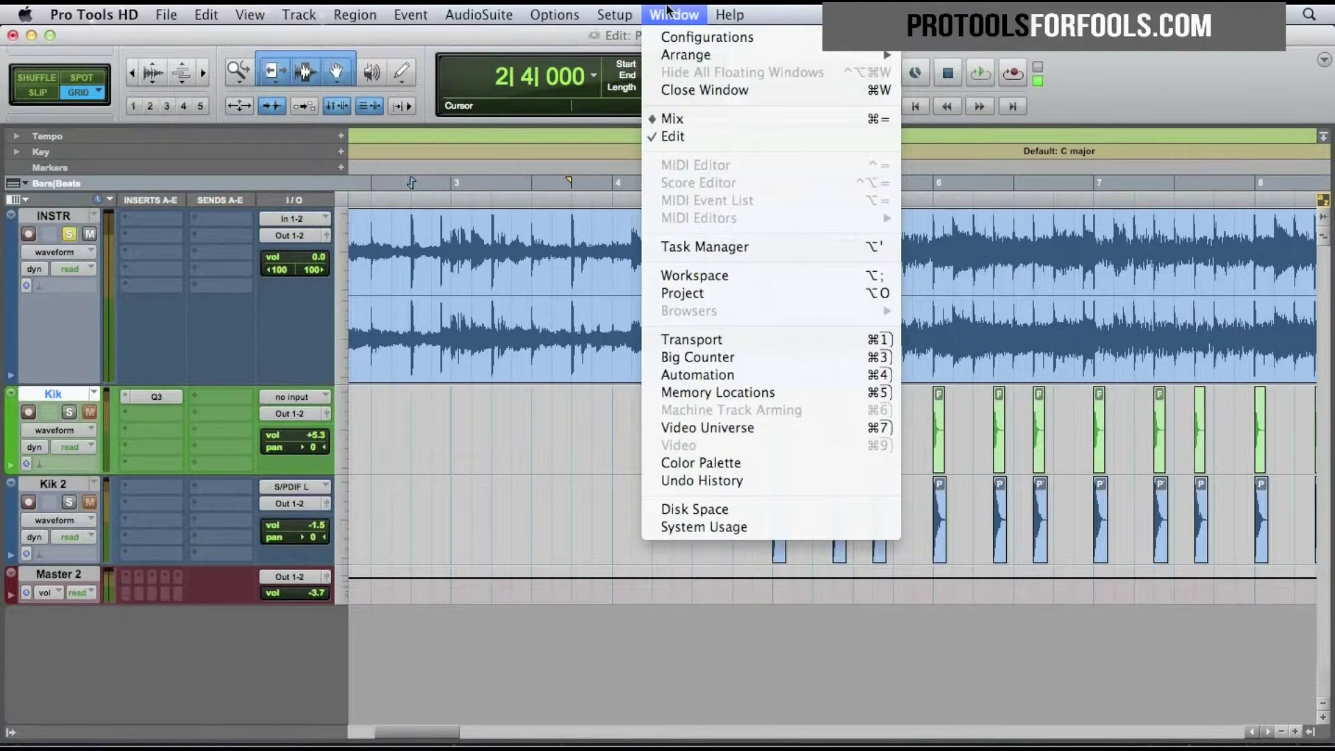
{"action": "mouse_move", "coordinate": [615, 14]}
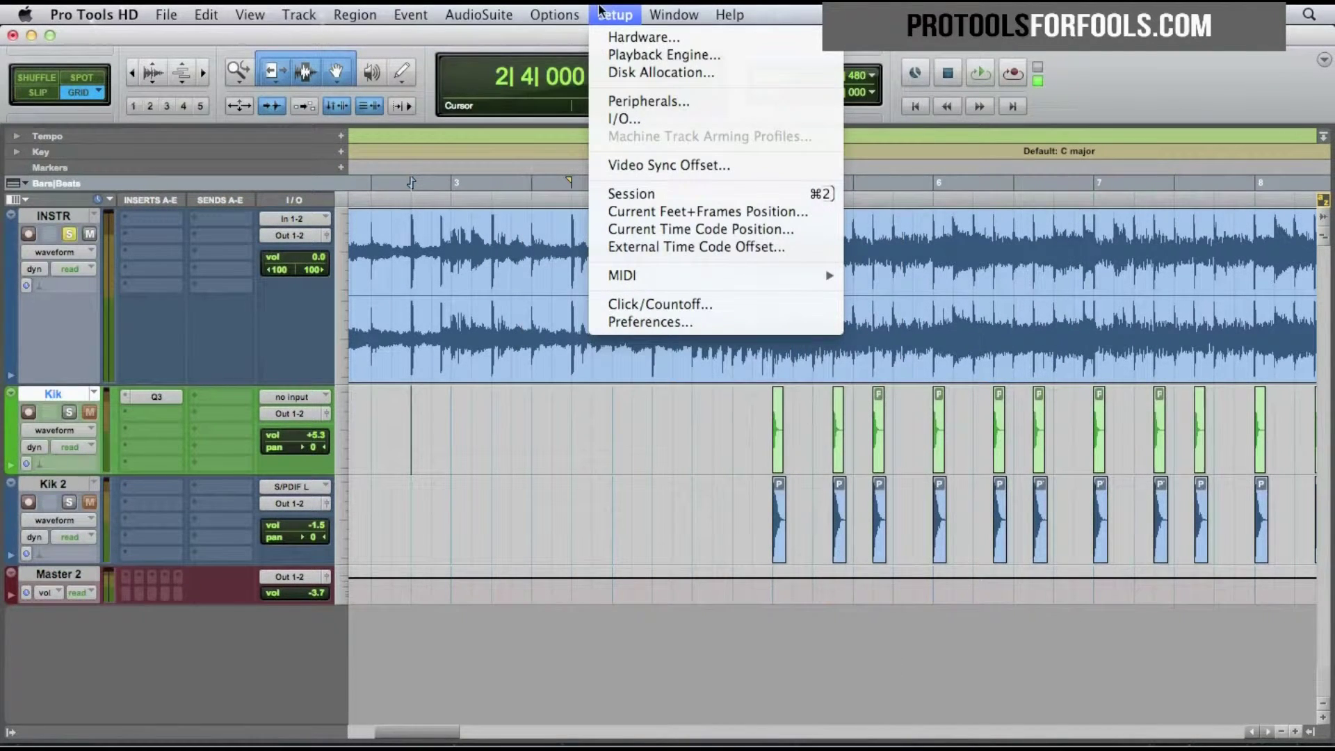
{"action": "left_click", "coordinate": [625, 54]}
{"action": "left_click", "coordinate": [664, 166]}
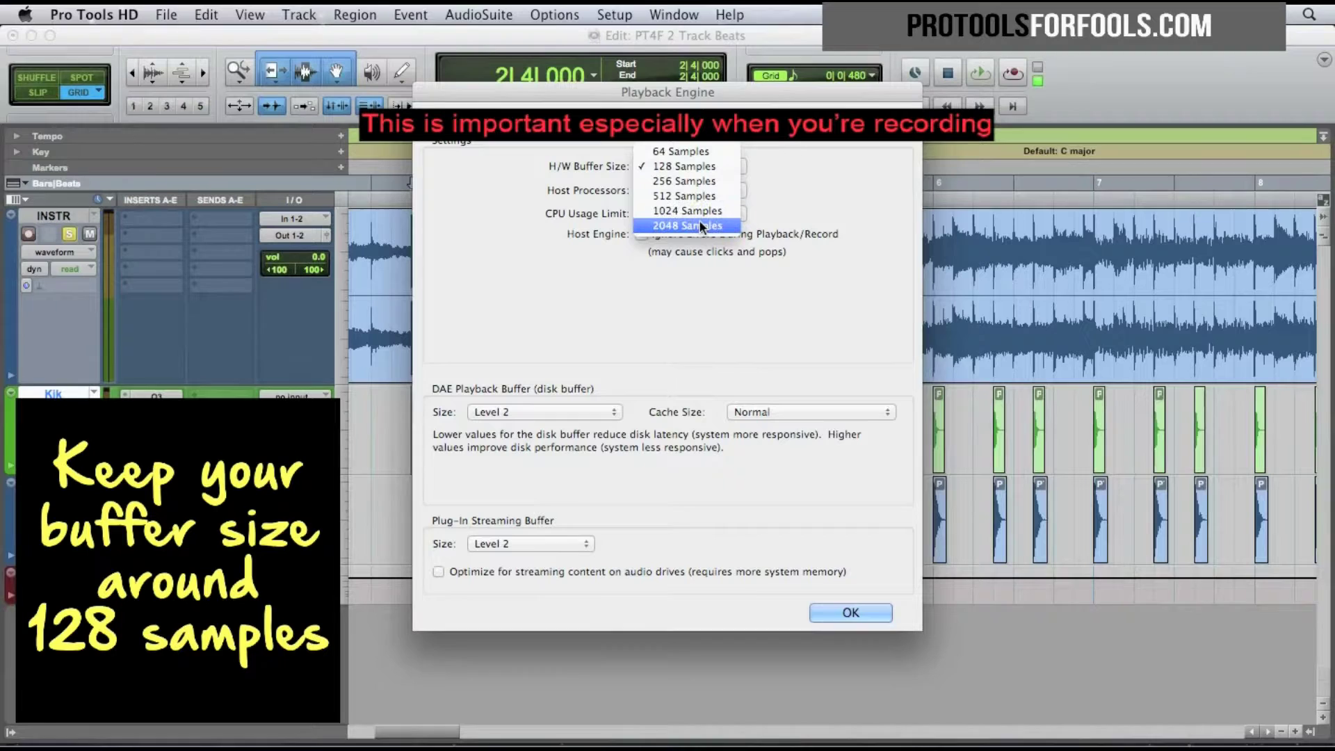
{"action": "left_click", "coordinate": [867, 214]}
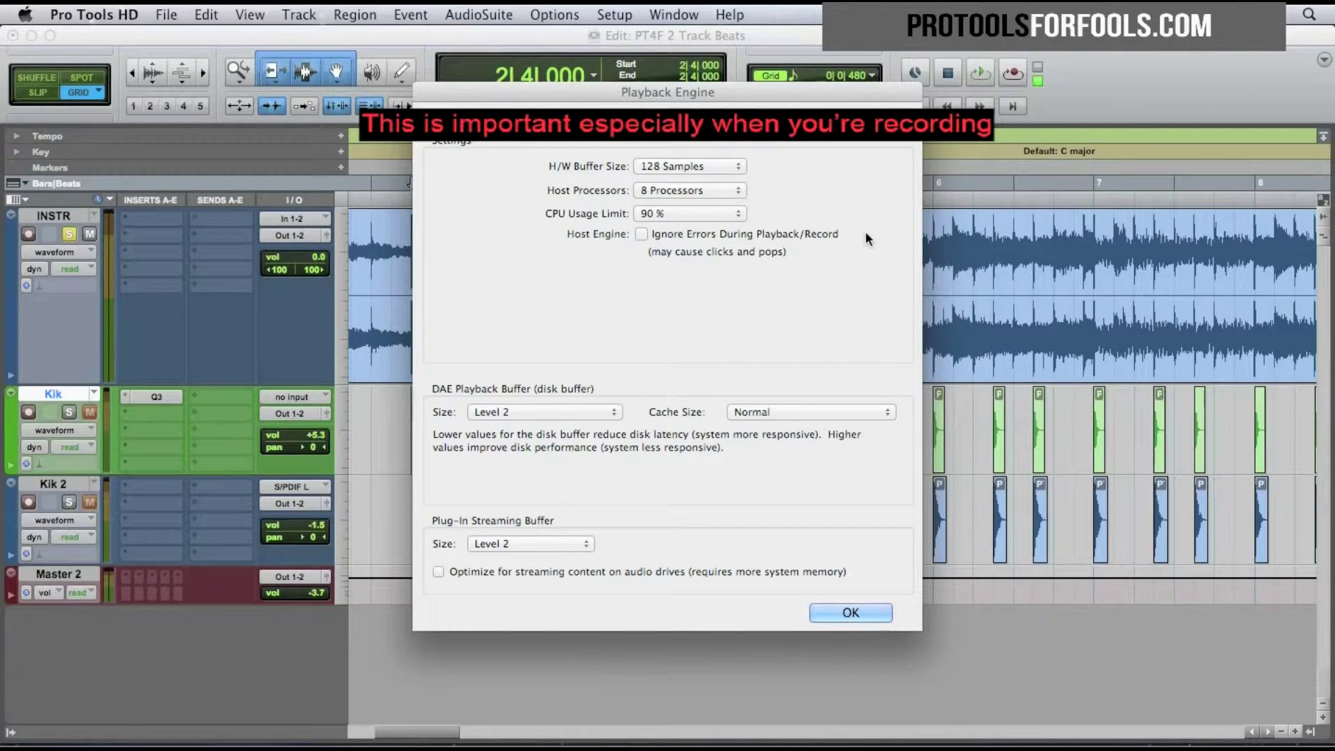
{"action": "left_click", "coordinate": [695, 166]}
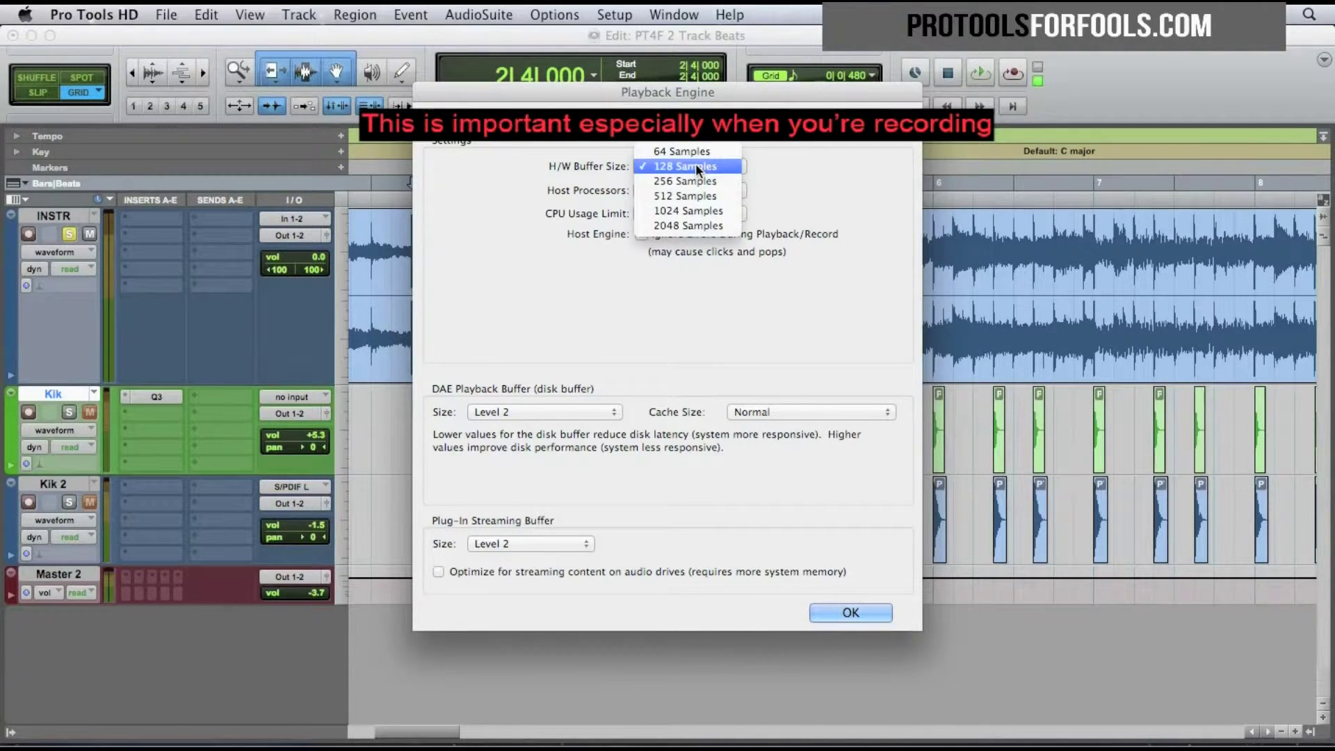
{"action": "left_click", "coordinate": [796, 174]}
- Apply the Playback Engine settings, open Disk Allocation, and select all tracks
{"action": "left_click", "coordinate": [855, 614]}
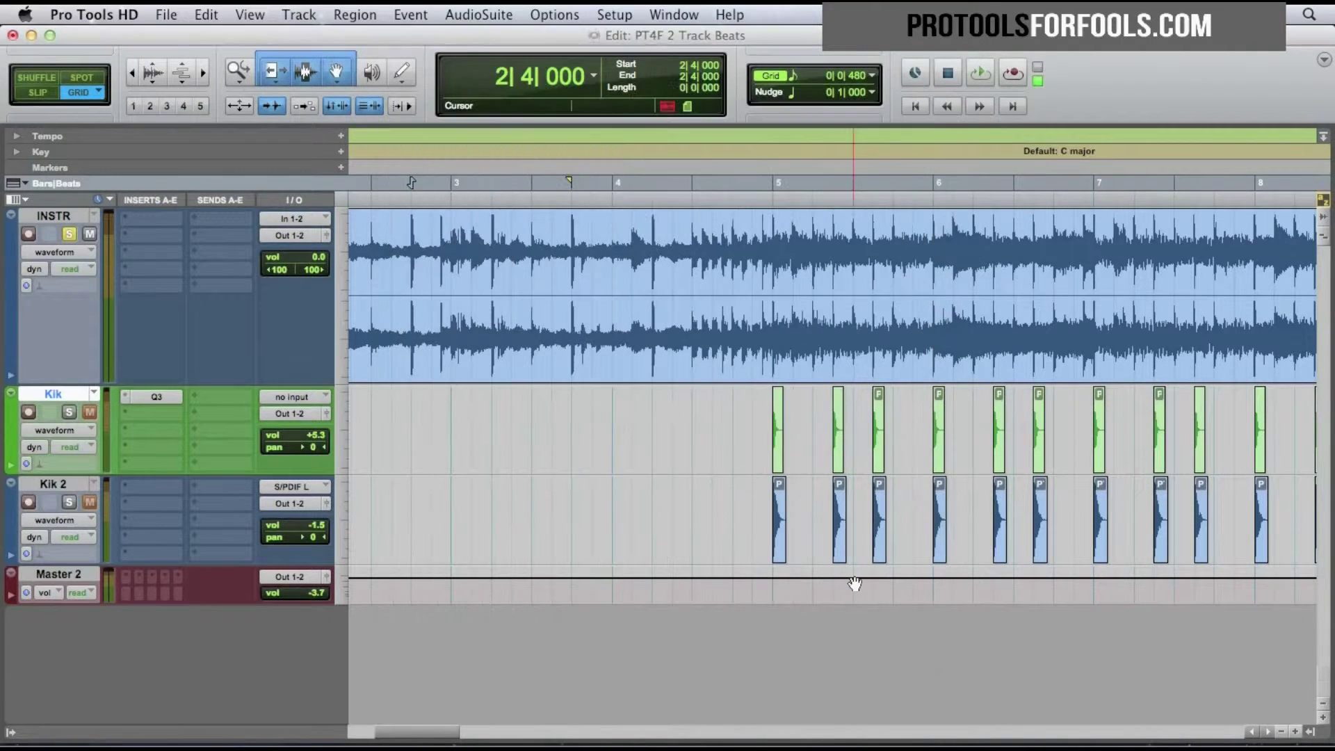
{"action": "left_click", "coordinate": [622, 15]}
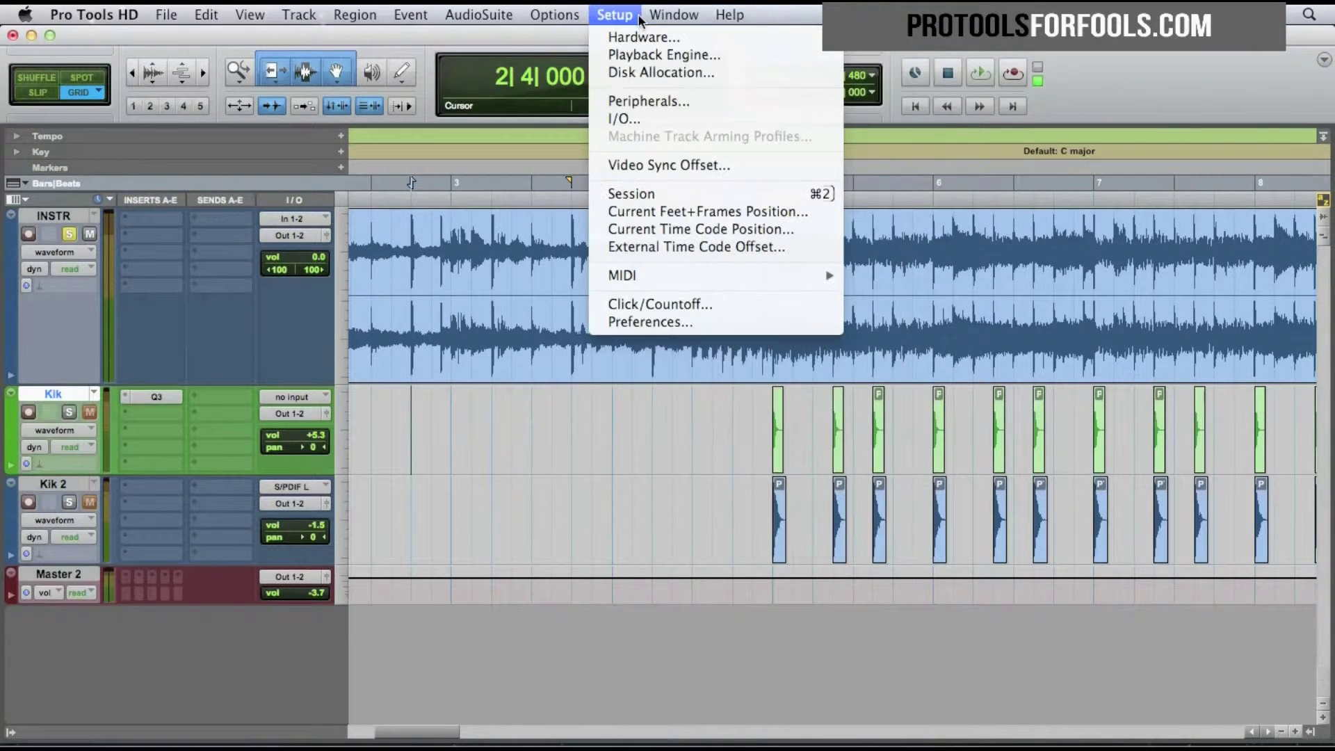
{"action": "left_click", "coordinate": [662, 70]}
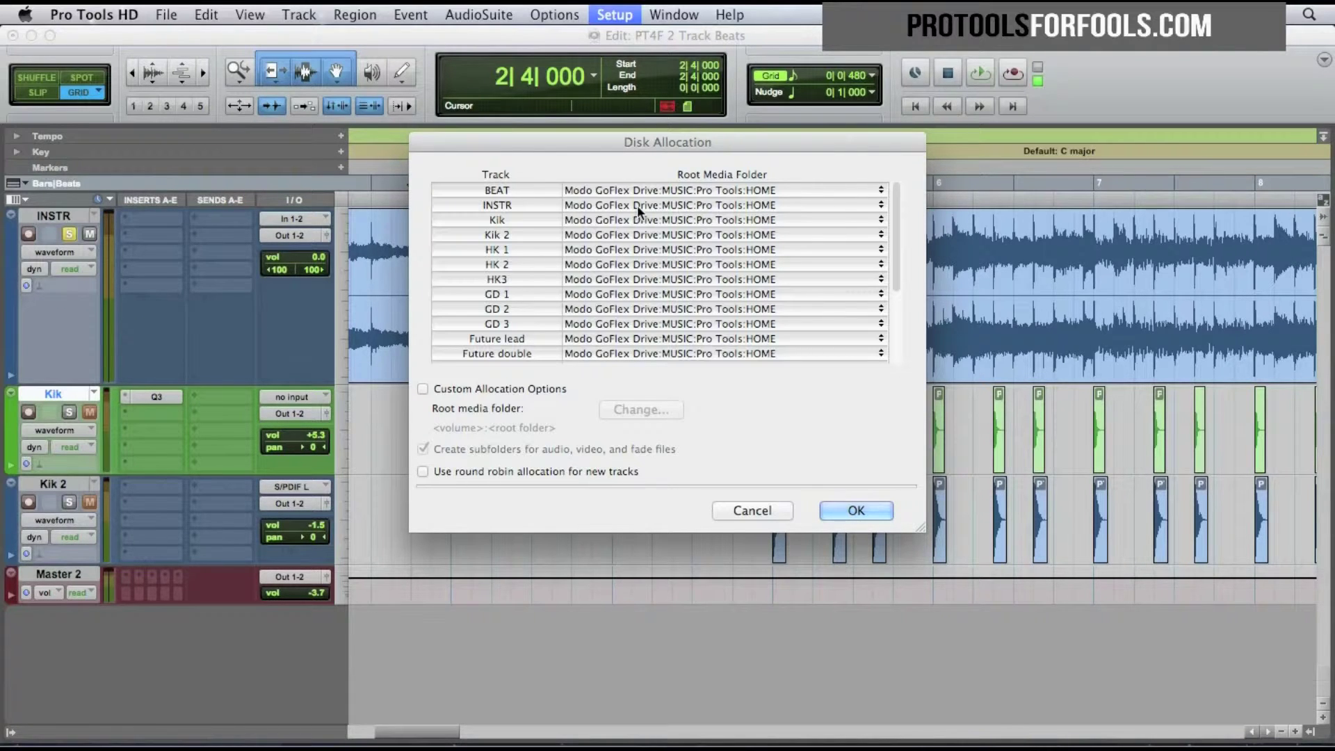
{"action": "scroll", "coordinate": [626, 216], "scroll_direction": "down", "scroll_amount": 4}
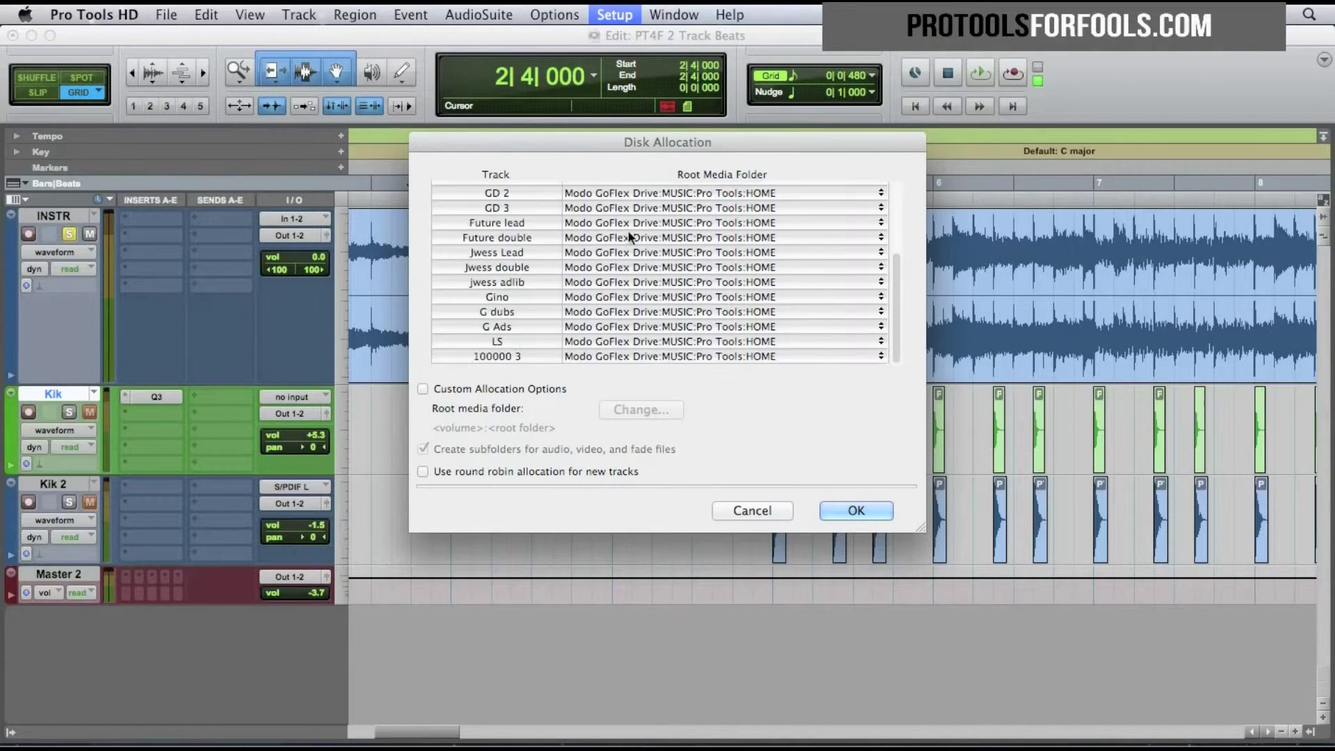
{"action": "left_click", "coordinate": [643, 355], "text": "shift"}
{"action": "scroll", "coordinate": [541, 235], "scroll_direction": "up", "scroll_amount": 2}
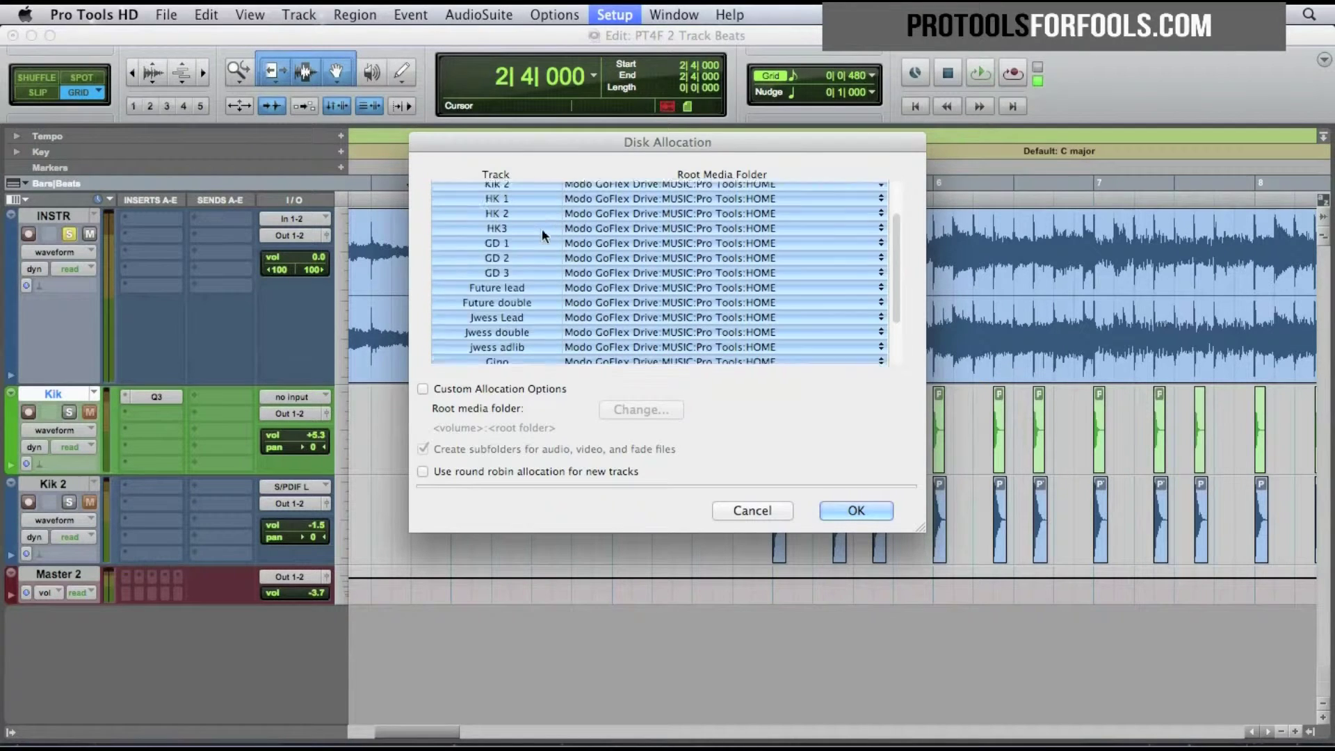
{"action": "scroll", "coordinate": [545, 235], "scroll_direction": "up", "scroll_amount": 2}
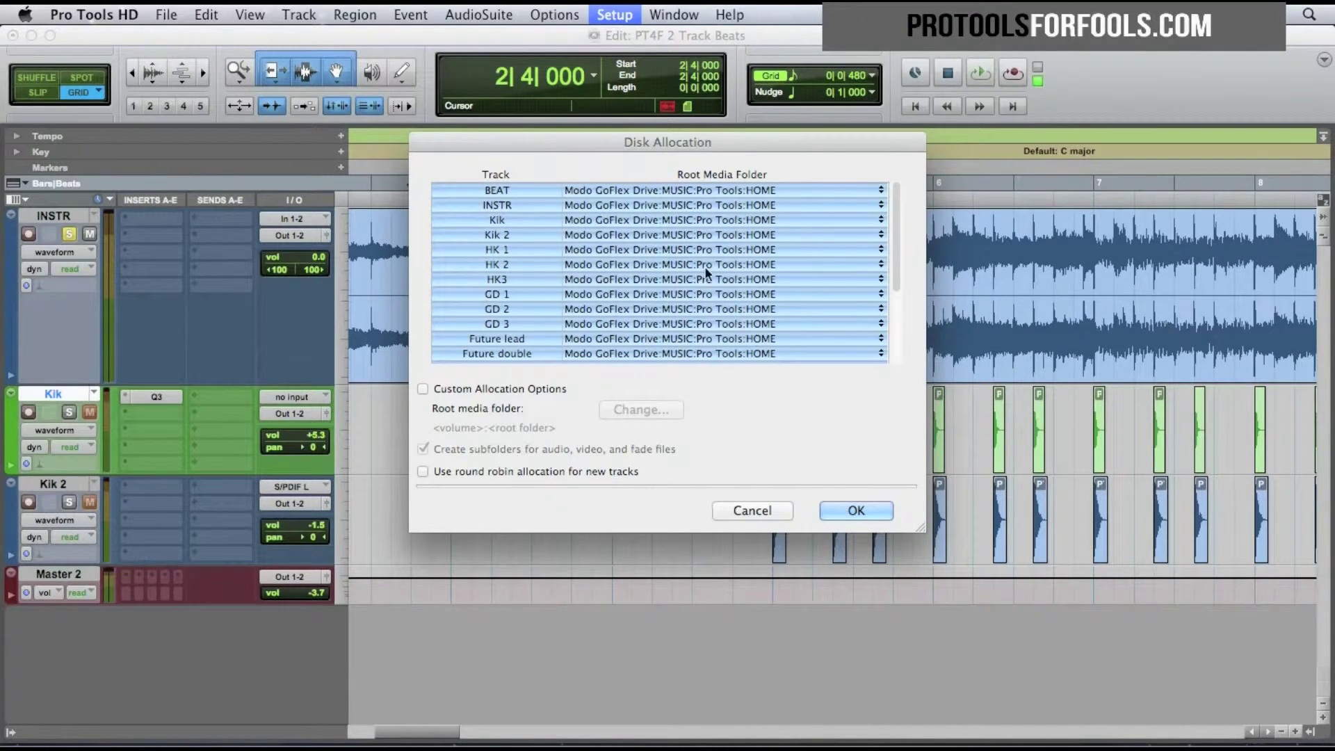
- Set the Root Media Folder for all tracks to Modo GoFlex Drive
{"action": "left_click", "coordinate": [812, 193]}
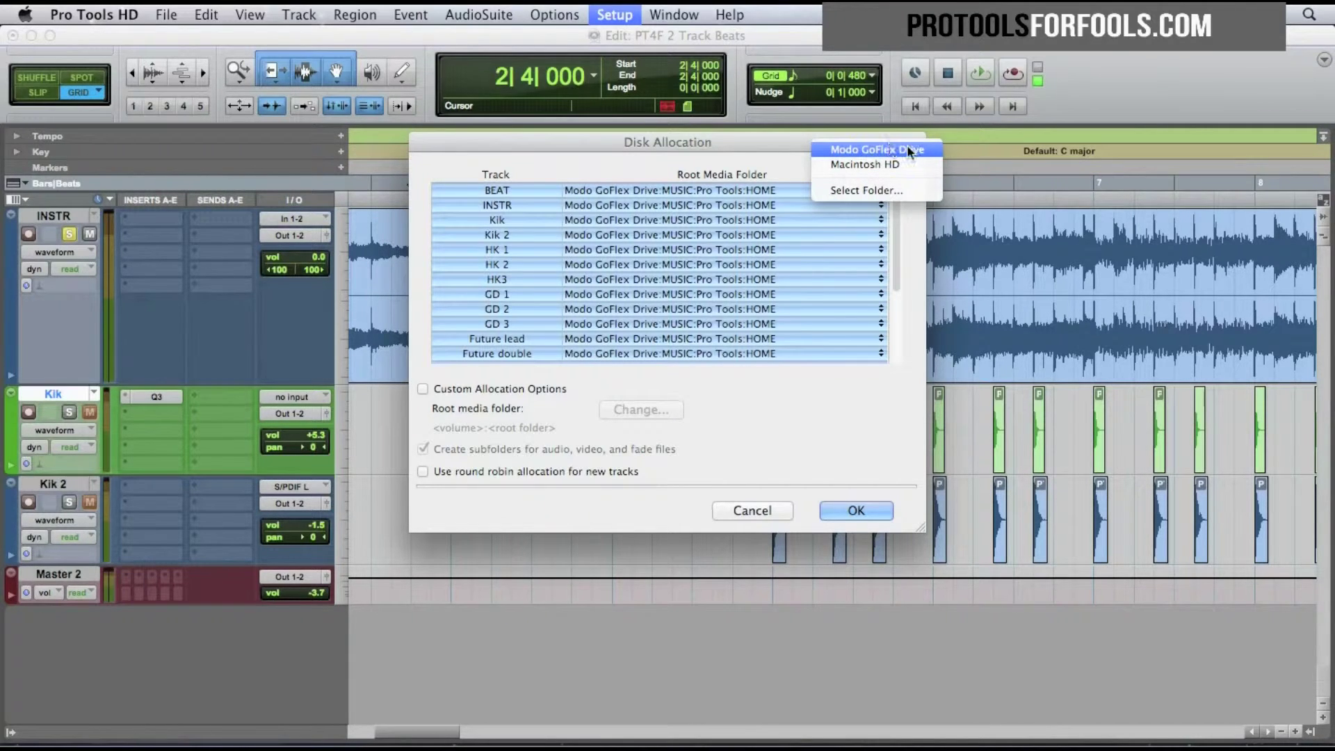
{"action": "left_click", "coordinate": [692, 144]}
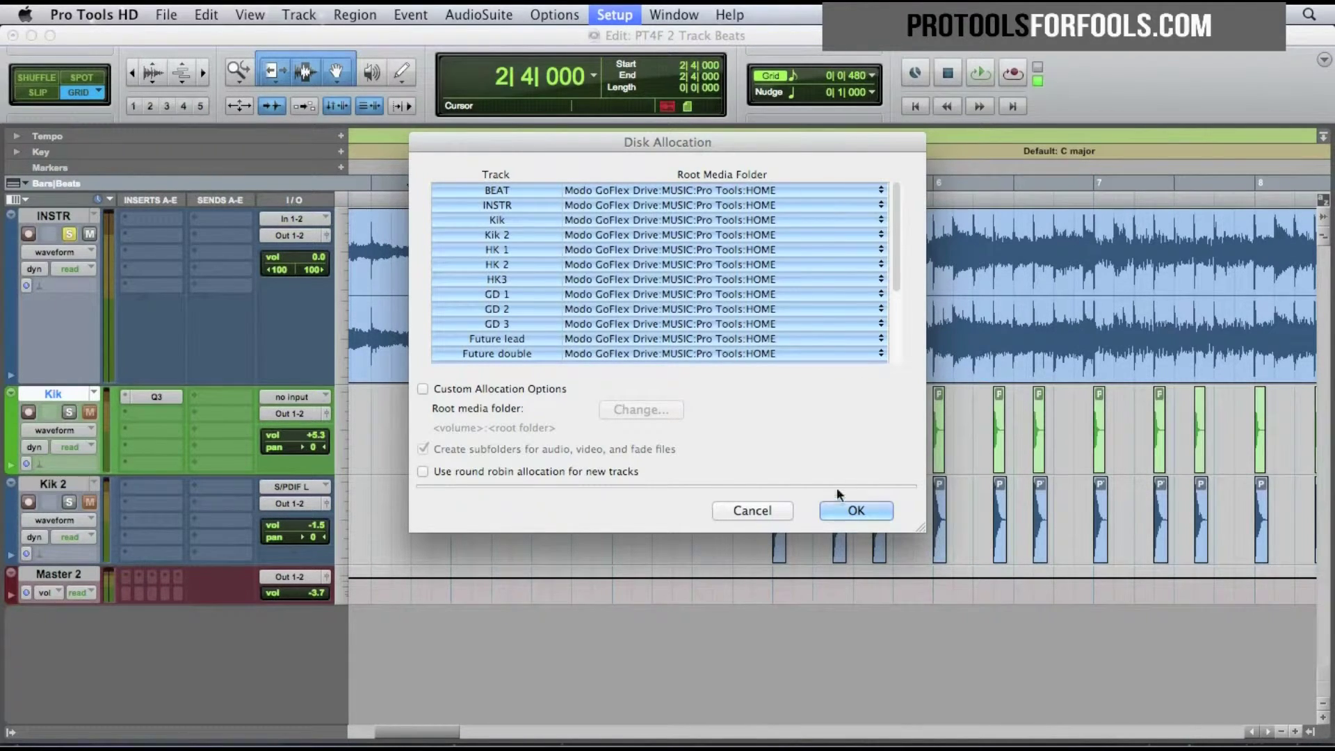
{"action": "left_click", "coordinate": [777, 511]}
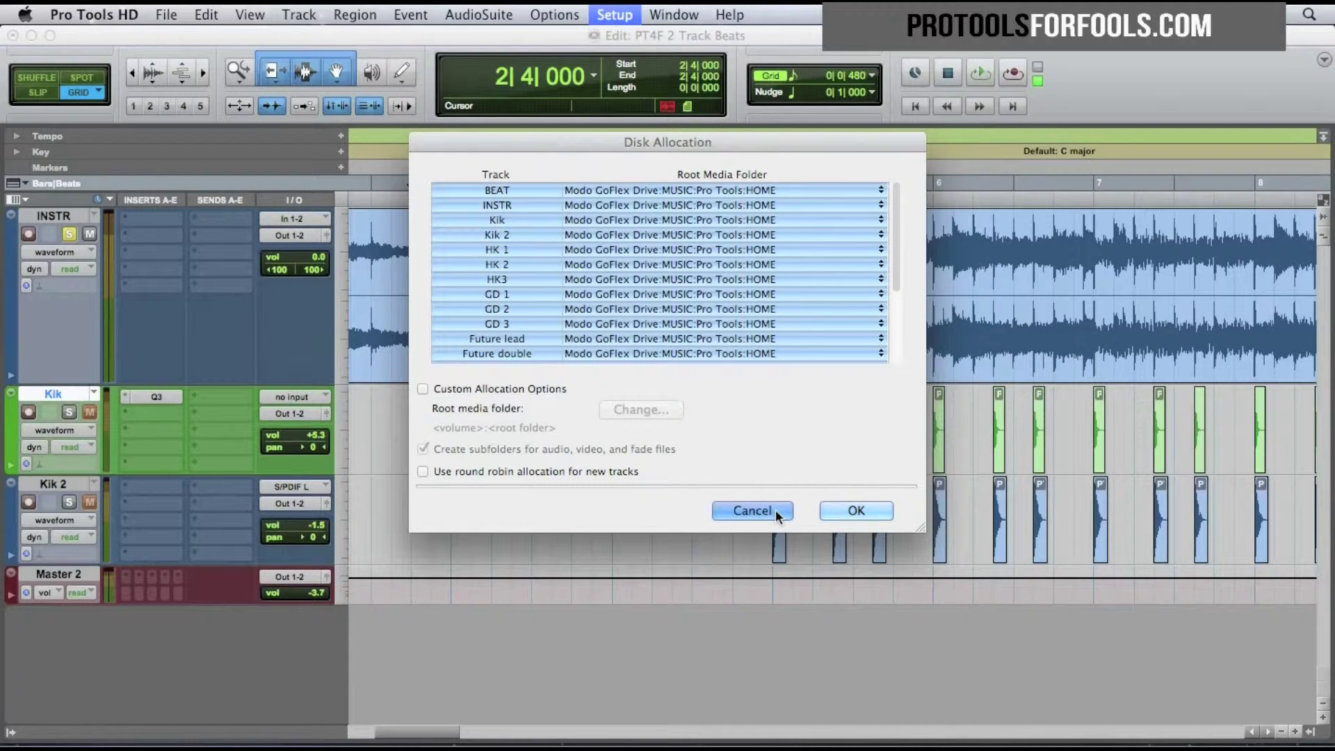
{"action": "left_click_drag", "start_coordinate": [775, 509], "coordinate": [778, 470]}
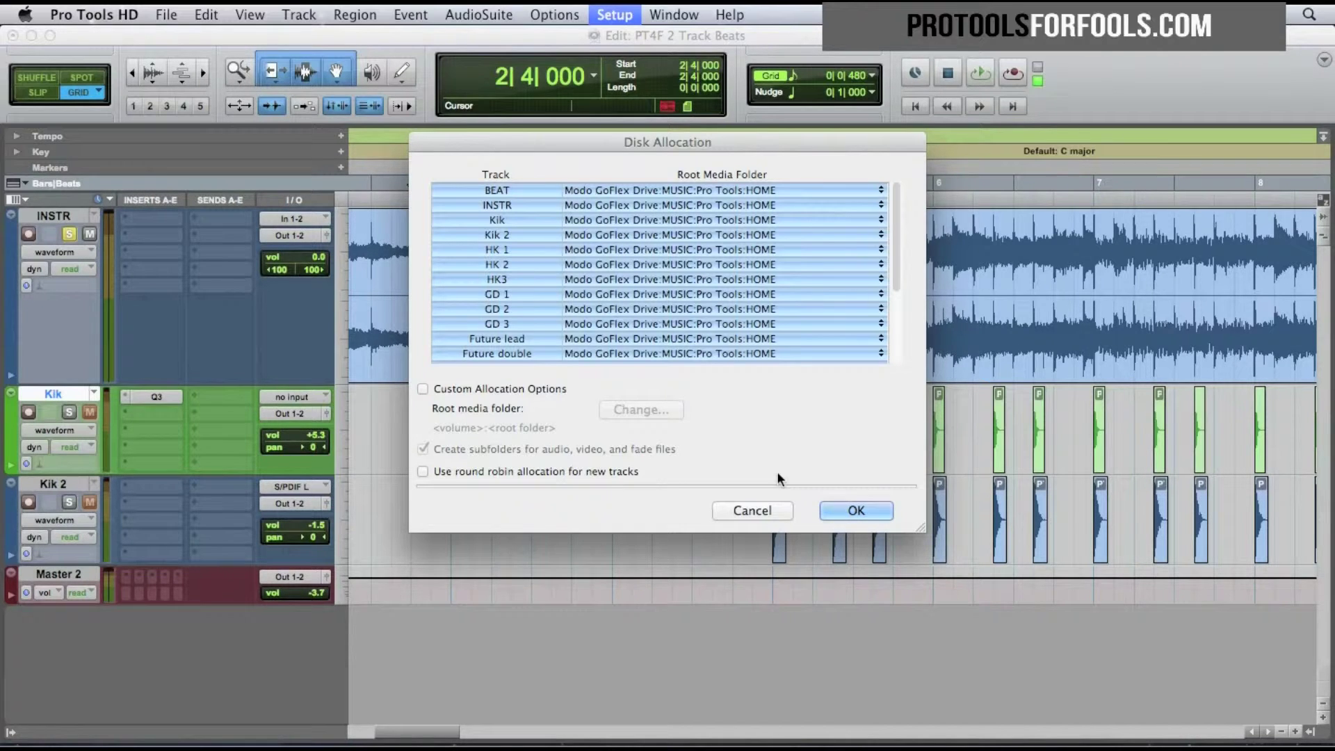
- Cancel Disk Allocation and open the Spotlight pane in System Preferences
{"action": "left_click", "coordinate": [762, 511]}
{"action": "left_click", "coordinate": [24, 13]}
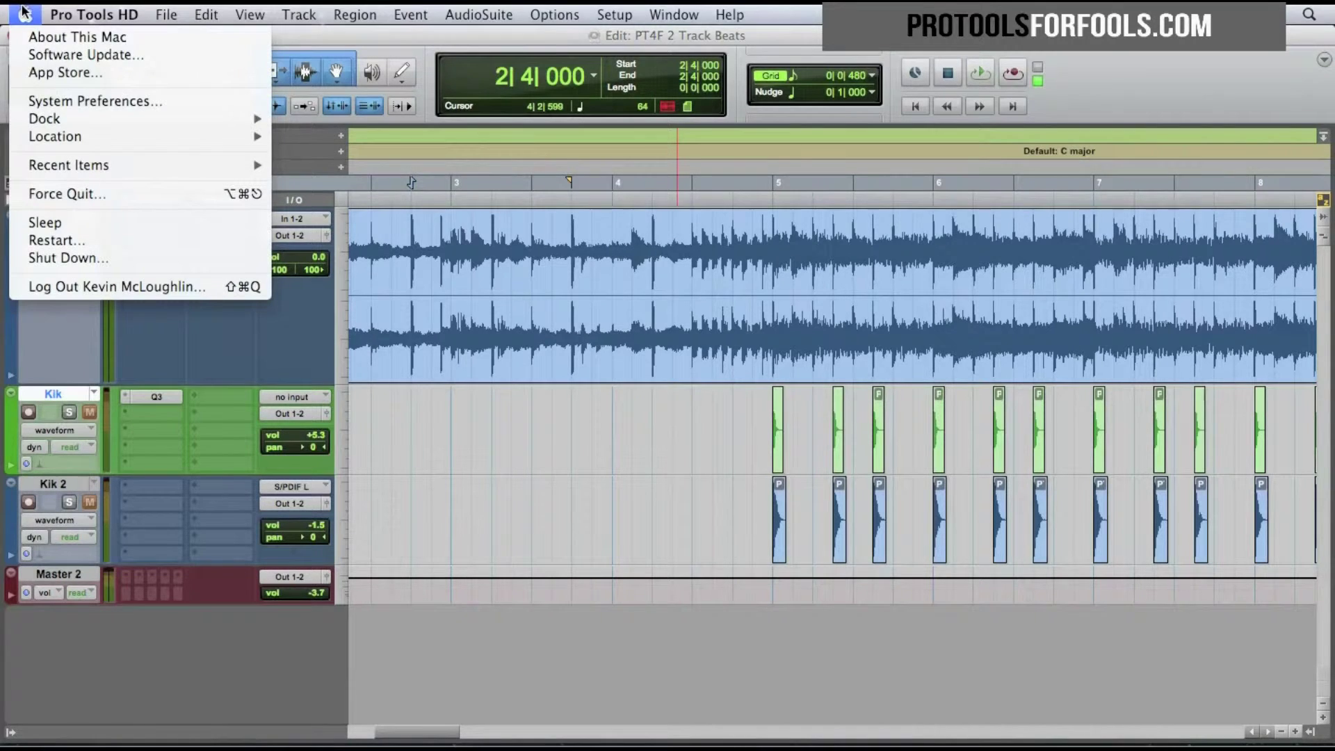
{"action": "left_click", "coordinate": [60, 101]}
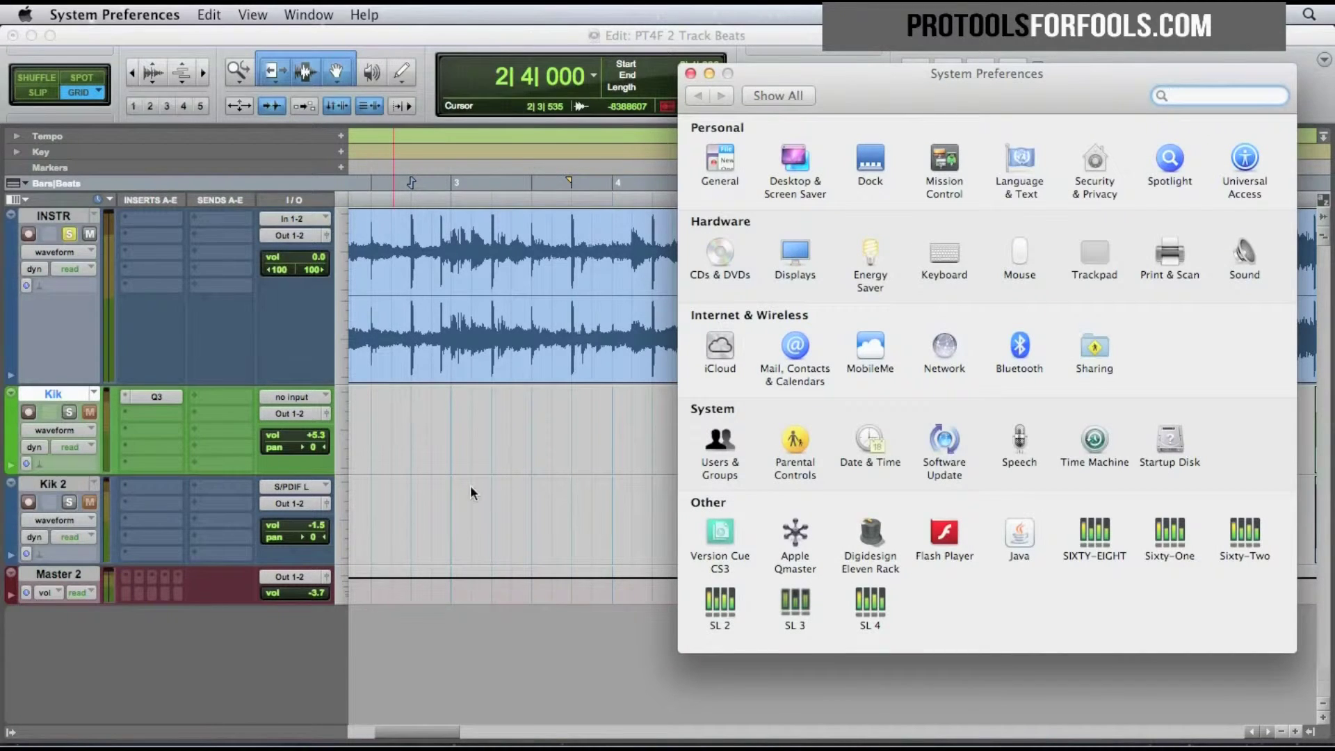
{"action": "left_click", "coordinate": [1160, 165]}
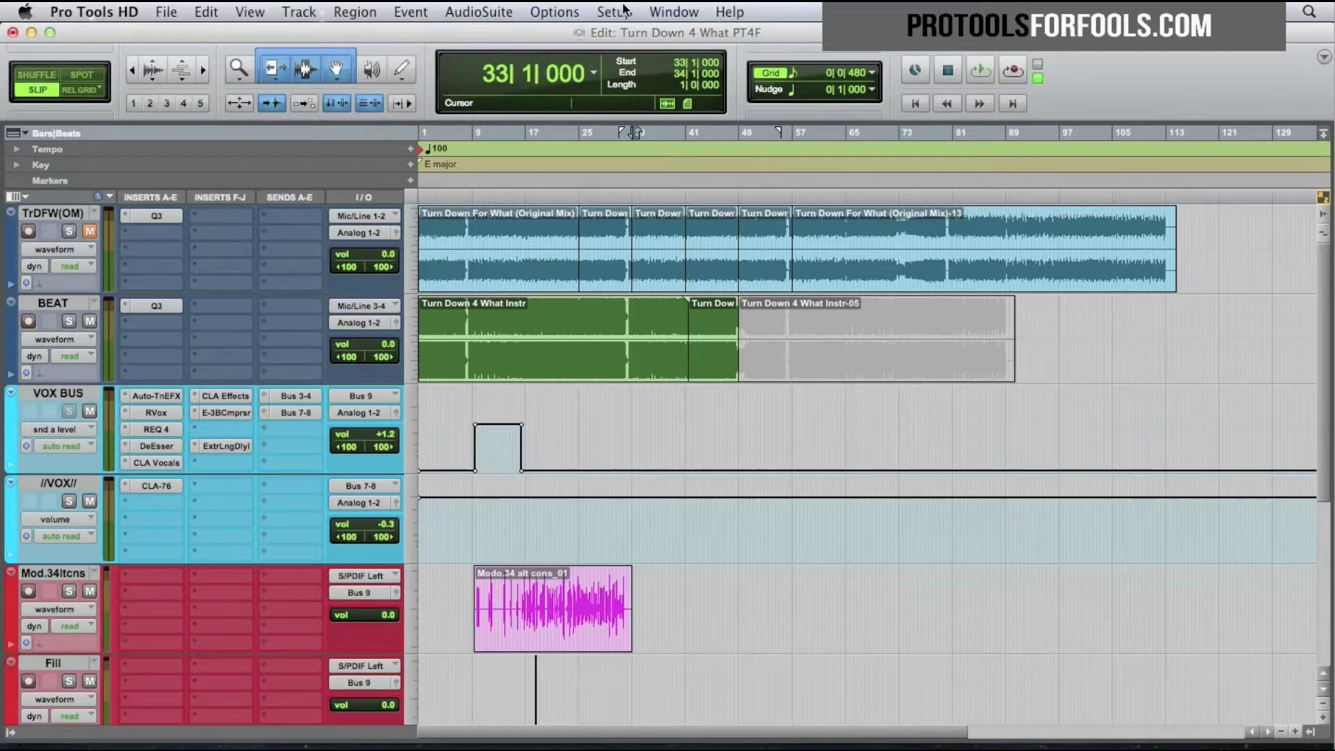
- Set Modo GoFlex Drive to Record mode in the Workspace, then close the Workspace
{"action": "left_click", "coordinate": [661, 12]}
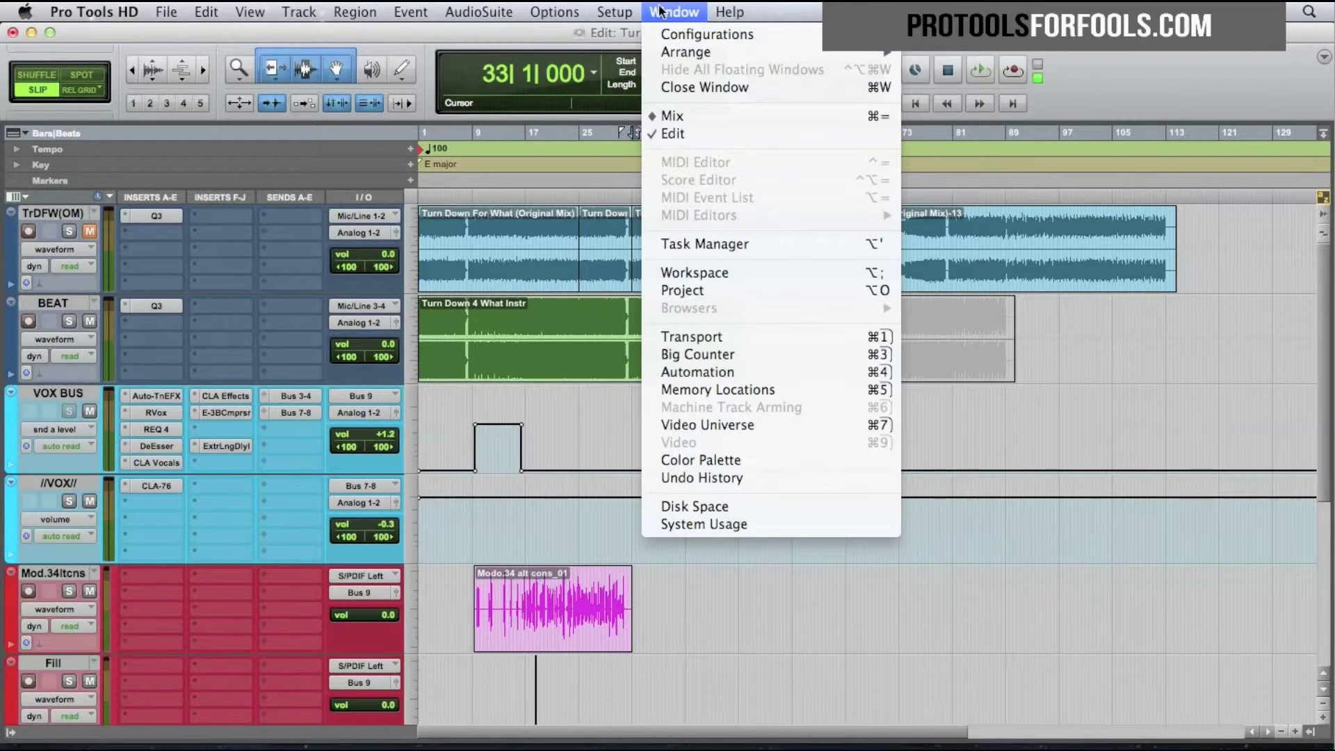
{"action": "left_click", "coordinate": [741, 273]}
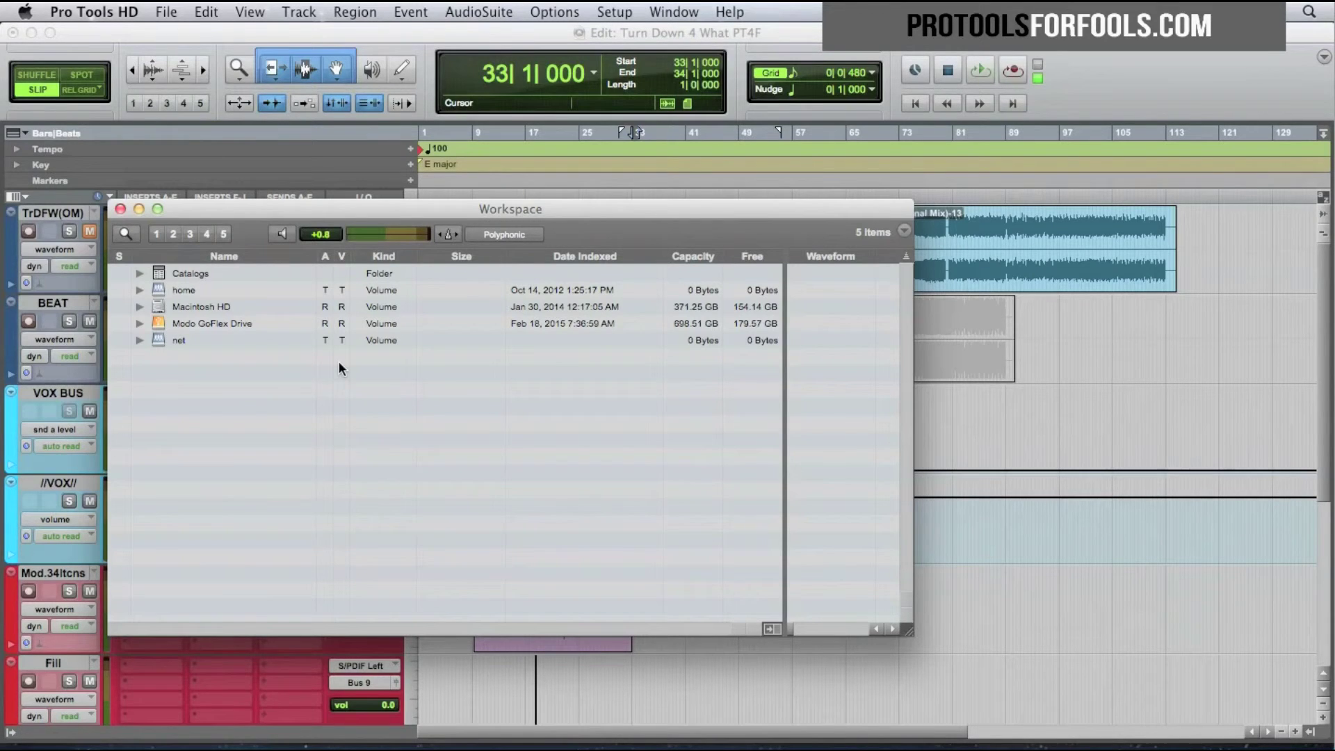
{"action": "left_click", "coordinate": [325, 324]}
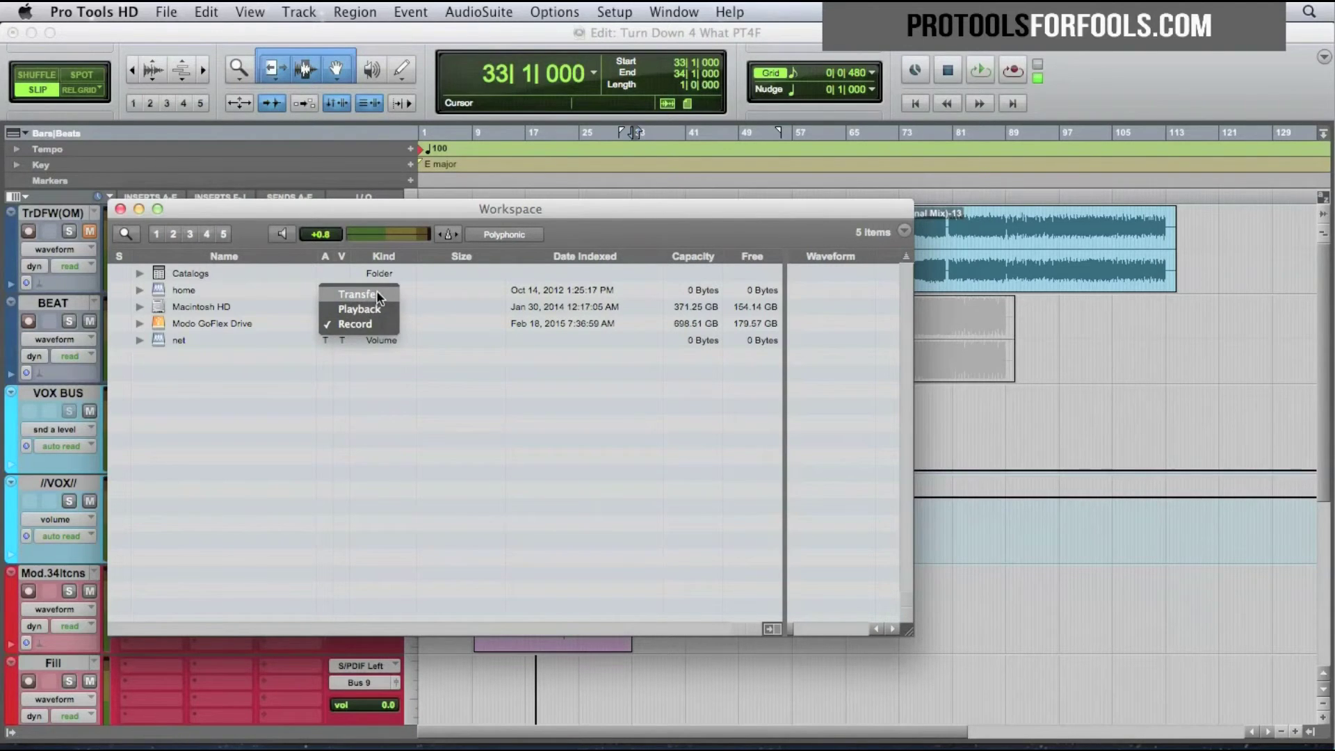
{"action": "left_click", "coordinate": [372, 325]}
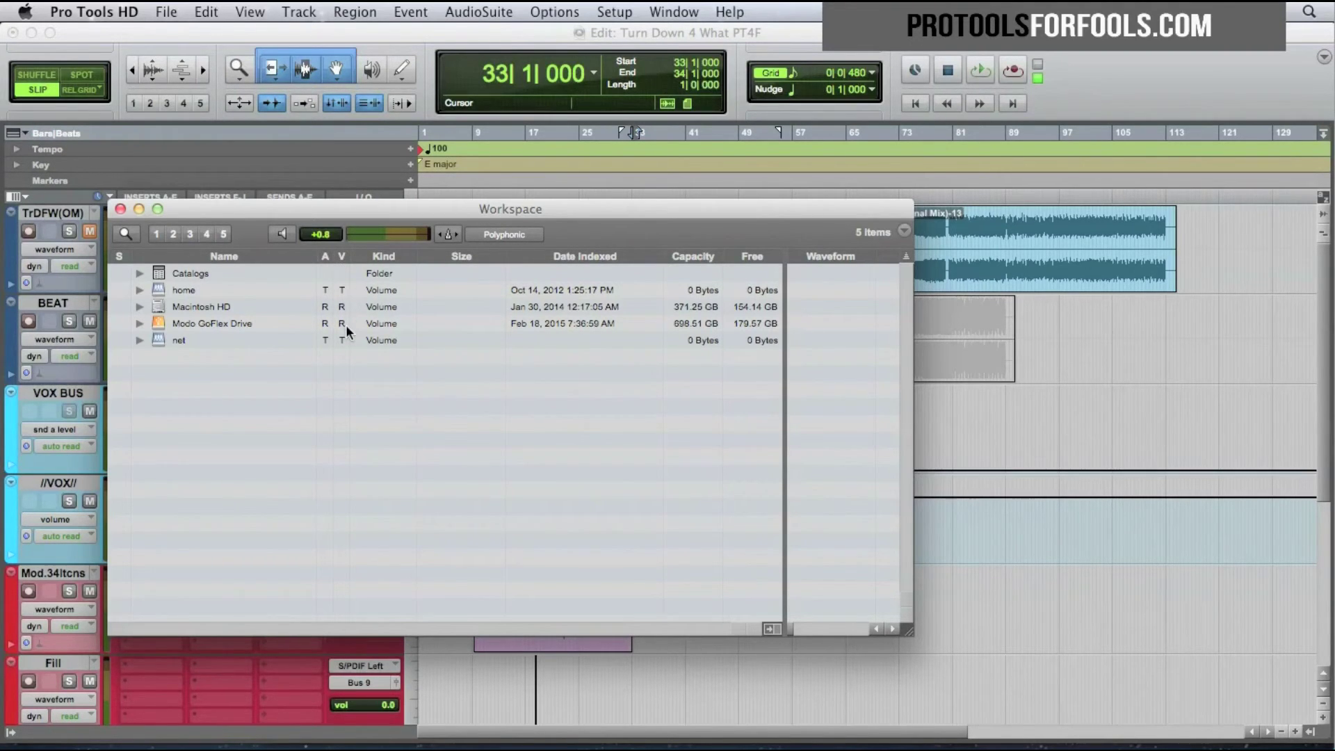
{"action": "left_click", "coordinate": [131, 214]}
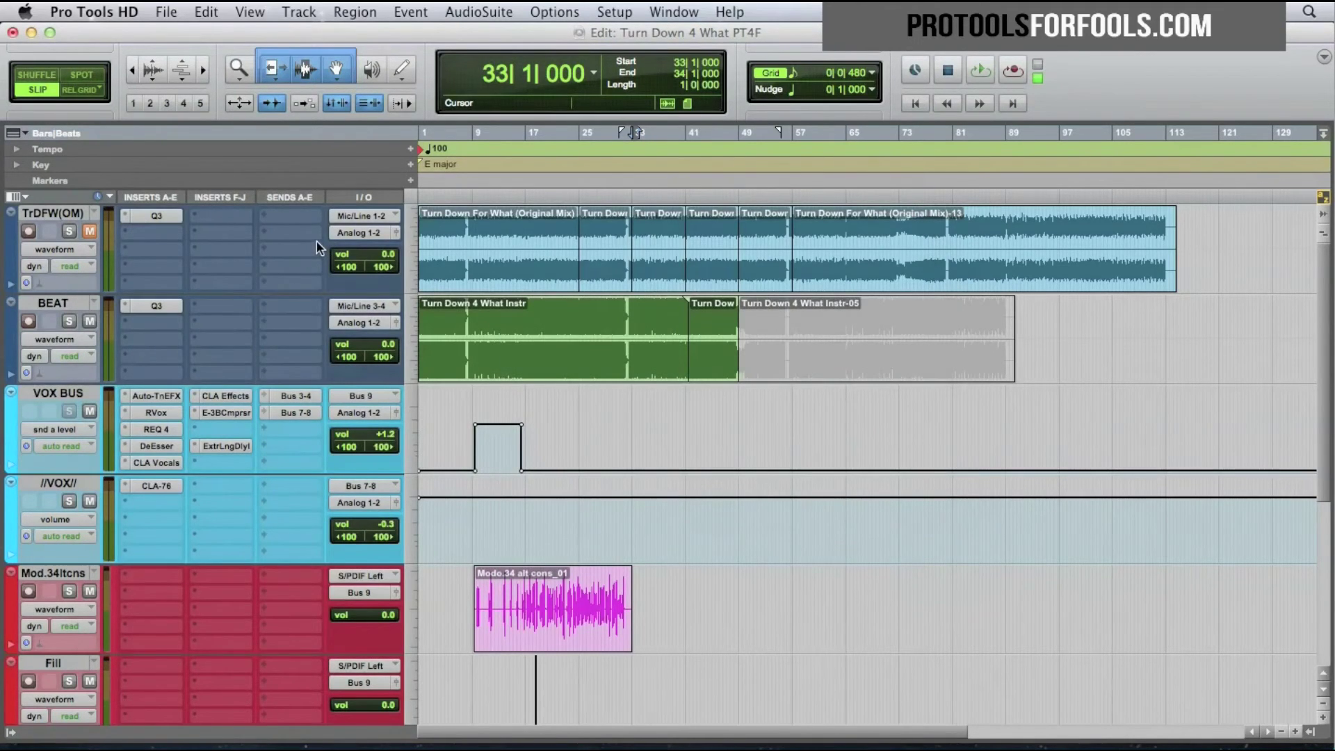